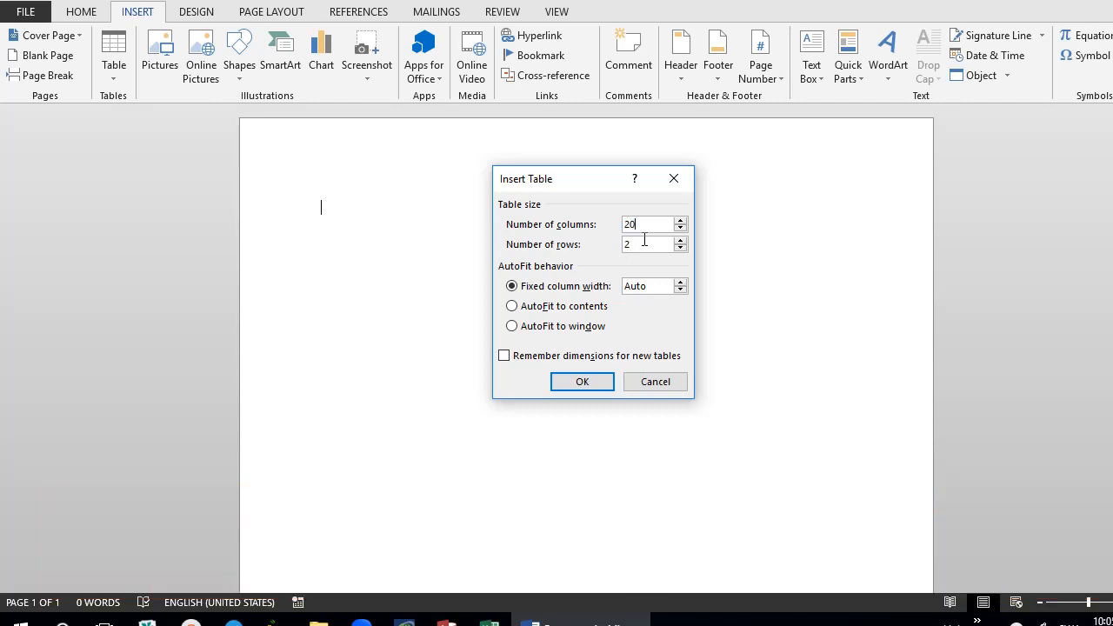
- Set the new table's number of columns to 5 and open its number of rows for editing
{"action": "key", "text": "BackSpace"}
{"action": "key", "text": "BackSpace"}
{"action": "type", "text": "5"}
{"action": "double_click", "coordinate": [623, 247]}
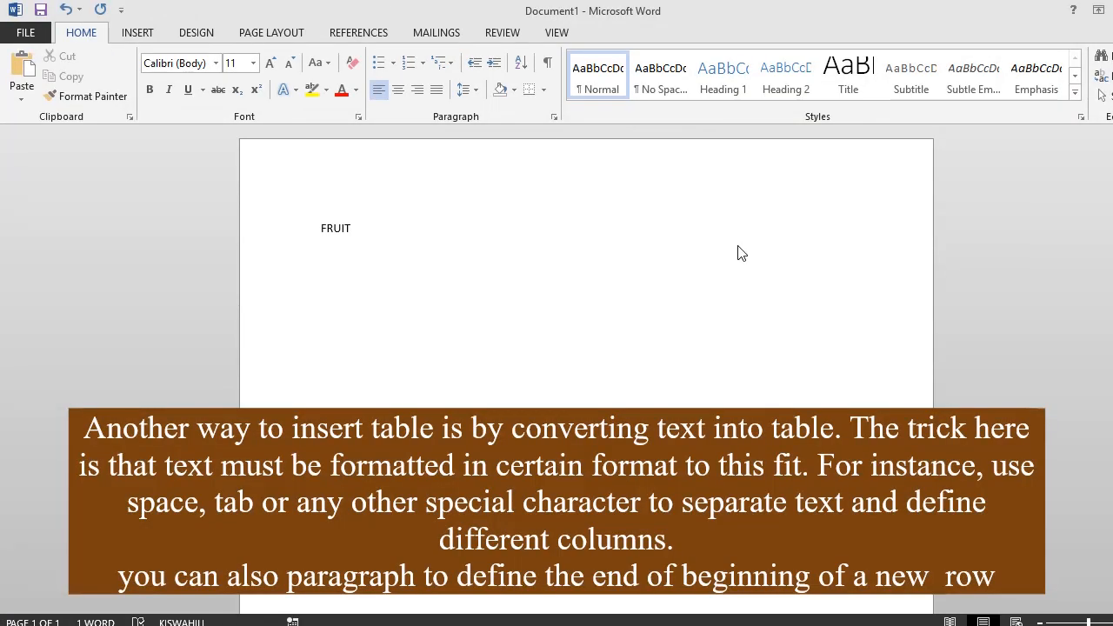
- Complete the tab-separated heading line FRUIT, PRICE, QUANTITY and add a MANGO line with 20 and 20
{"action": "type", "text": "RICE QUANTI"}
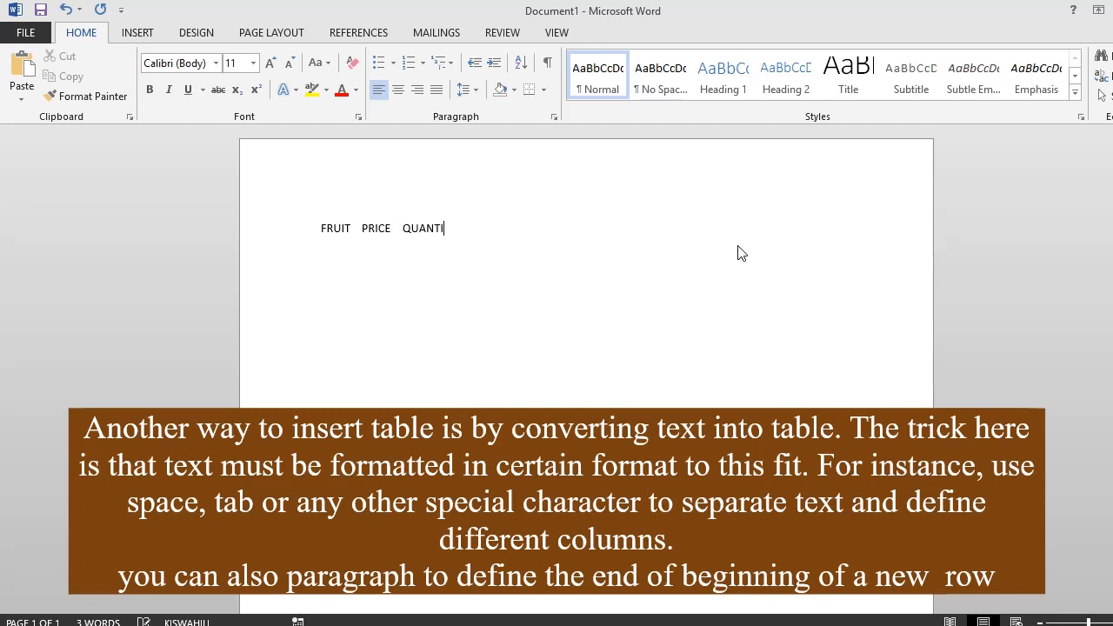
{"action": "type", "text": "YTY"}
{"action": "type", "text": "MANGO"}
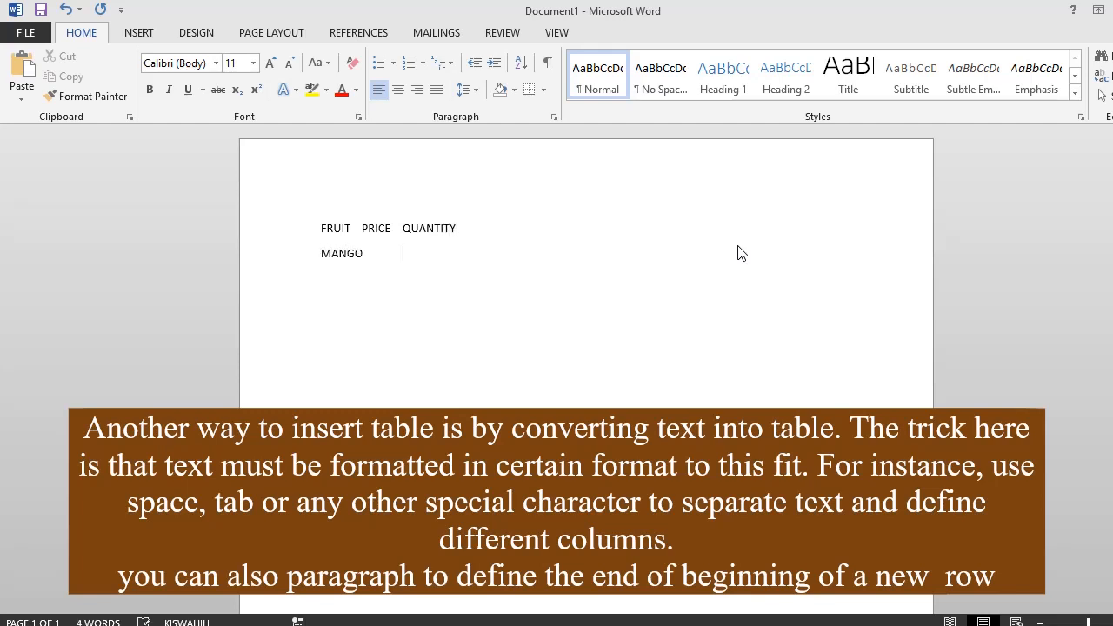
{"action": "type", "text": "\t20\t20"}
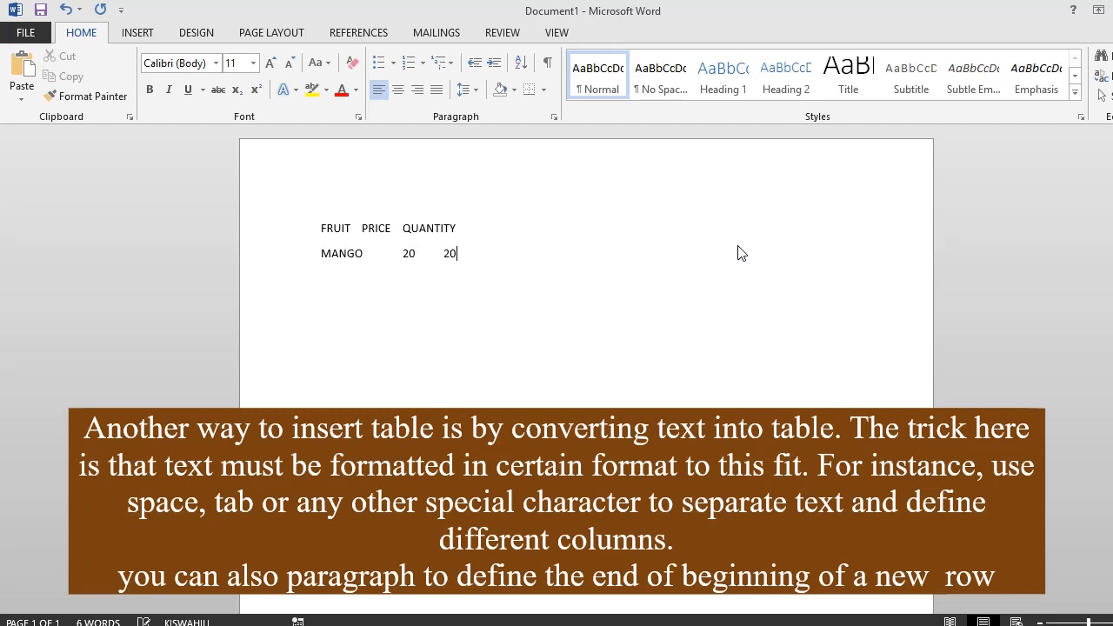
{"action": "type", "text": "ORANGE"}
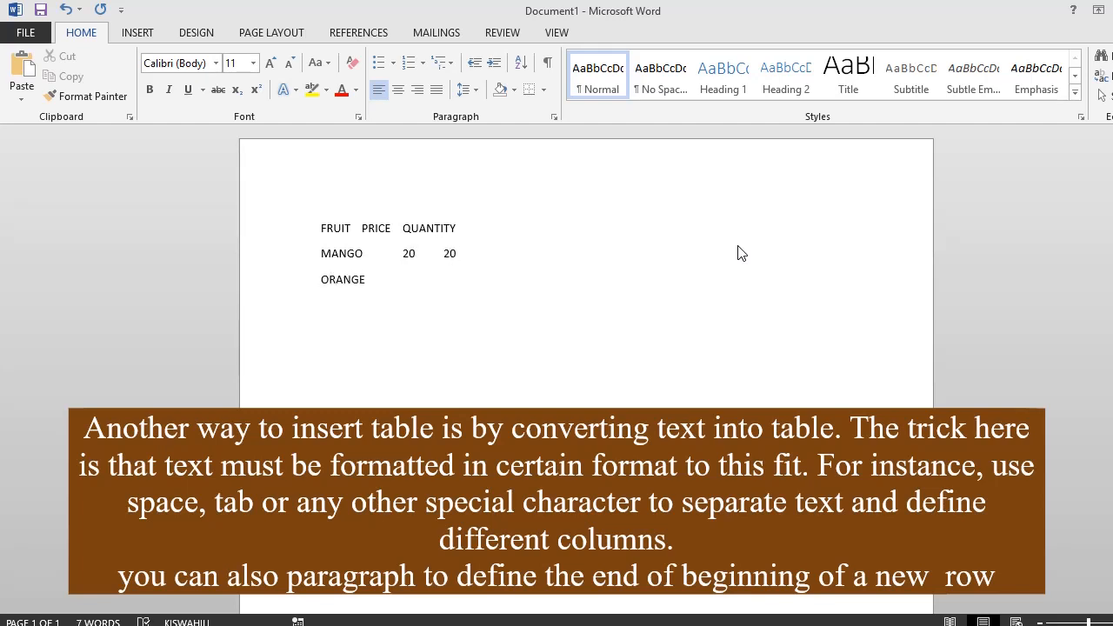
{"action": "type", "text": "50"}
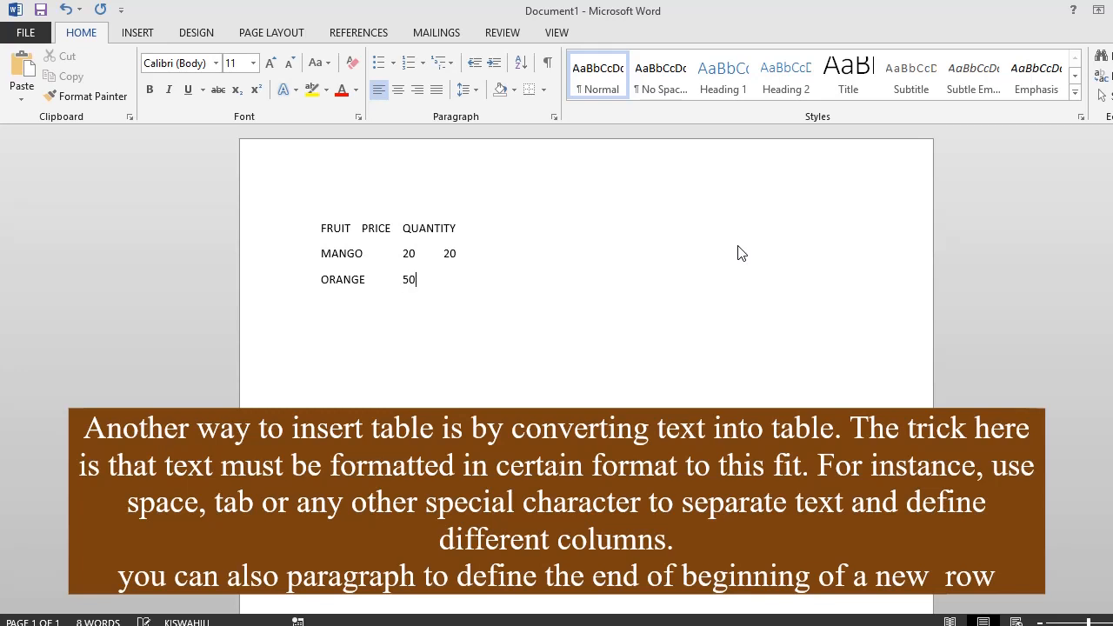
{"action": "type", "text": "100"}
{"action": "type", "text": "MELON"}
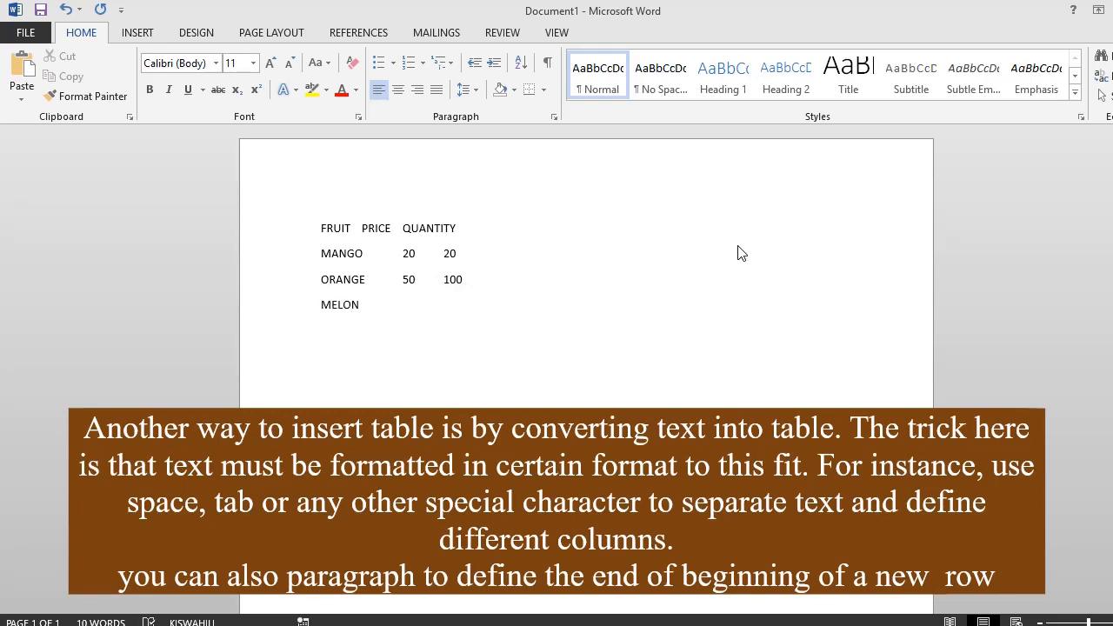
{"action": "type", "text": " 20"}
- Add tab-separated lines for ORANGE with 50 and 100, and MELON with 20 and 120
{"action": "key", "text": "Tab"}
{"action": "type", "text": "120"}
- Add tab-separated lines for LEMON with 10 and 2000, KIWI with 50 and 50, and PINEAPLE with 20 and 20
{"action": "key", "text": "Return"}
{"action": "type", "text": "LE"}
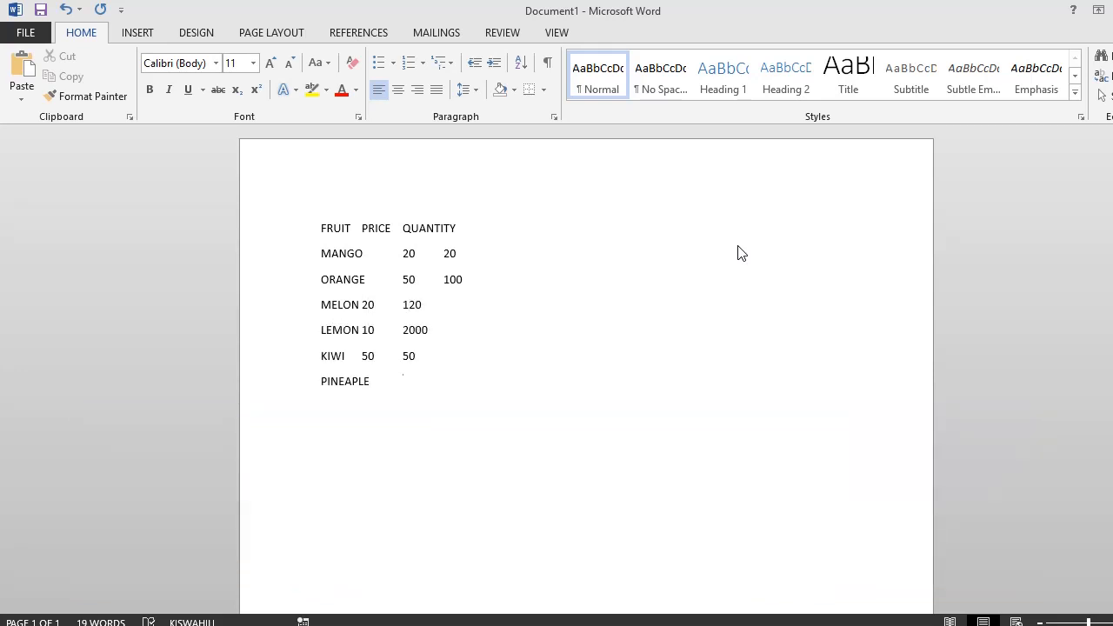
{"action": "key", "text": "Tab"}
{"action": "type", "text": "20"}
{"action": "key", "text": "Tab"}
{"action": "type", "text": "20"}
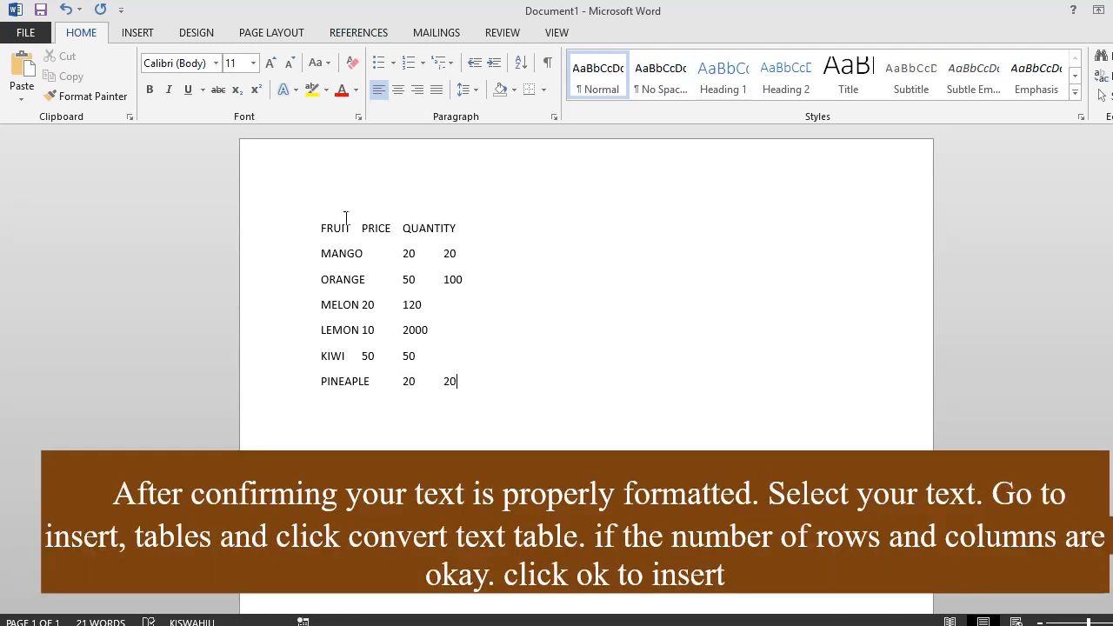
- Convert all the fruit text lines into a three-column table, separating the text at tabs
{"action": "left_click_drag", "start_coordinate": [275, 236], "coordinate": [308, 398]}
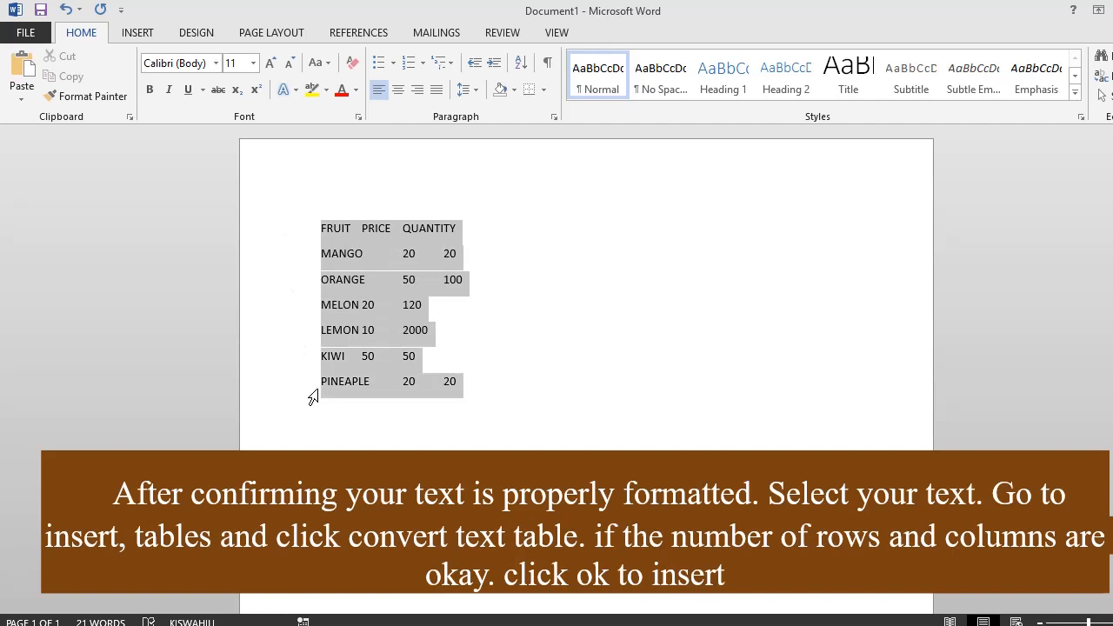
{"action": "left_click", "coordinate": [140, 35]}
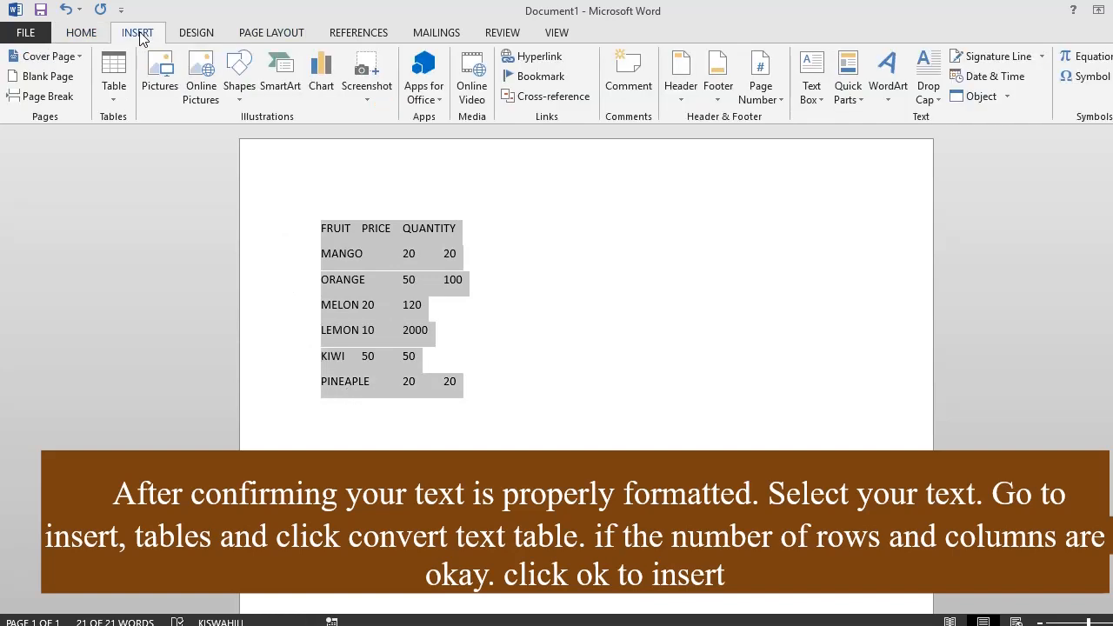
{"action": "left_click", "coordinate": [114, 98]}
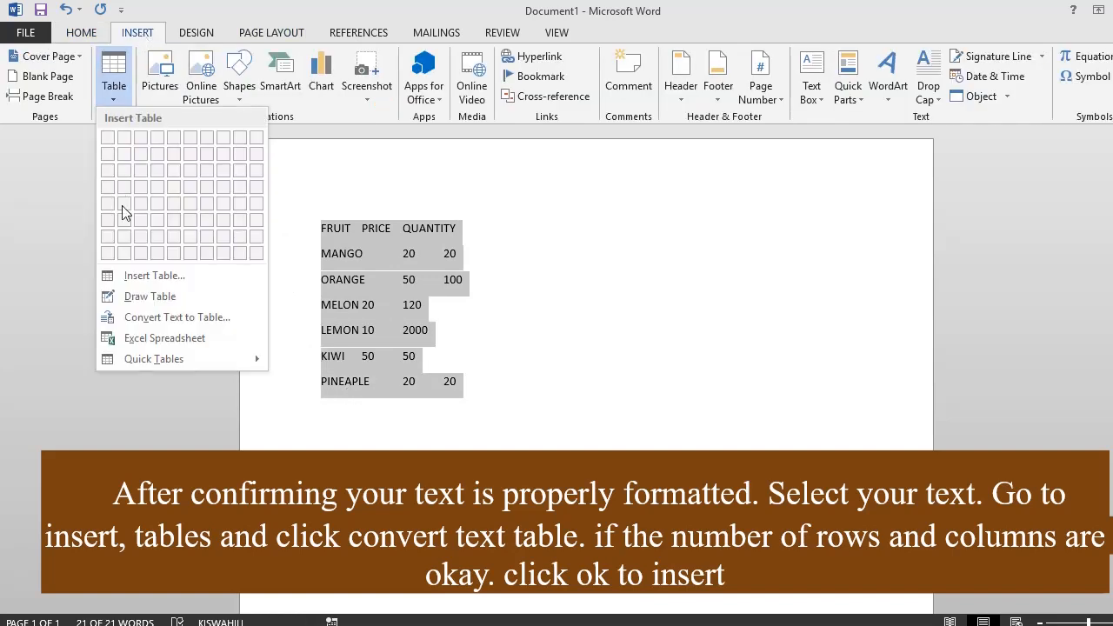
{"action": "left_click", "coordinate": [147, 317]}
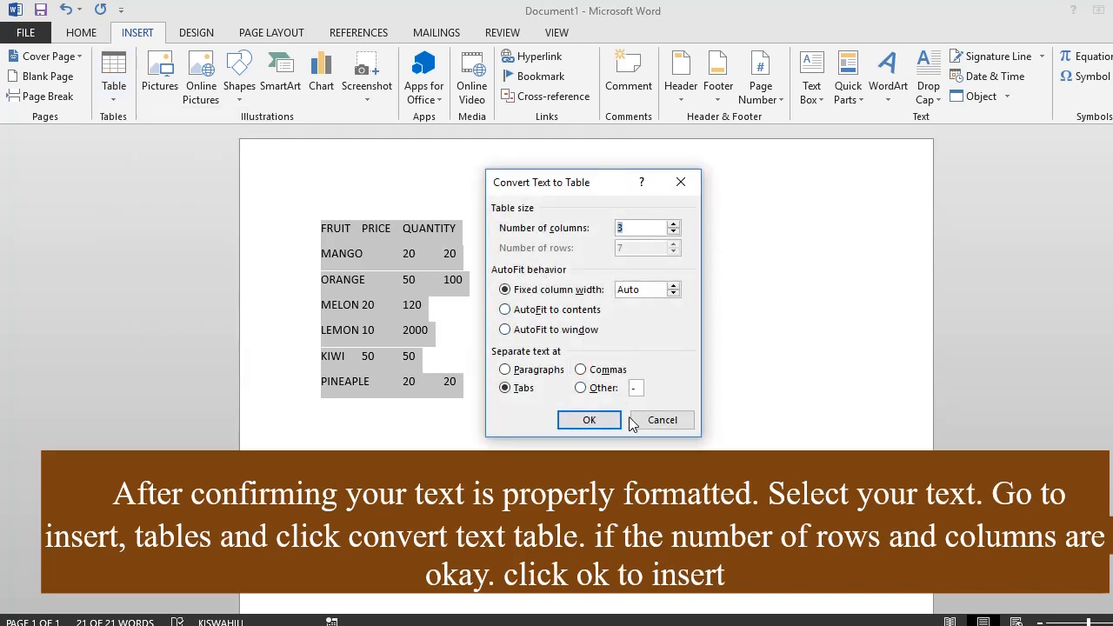
{"action": "left_click", "coordinate": [599, 422]}
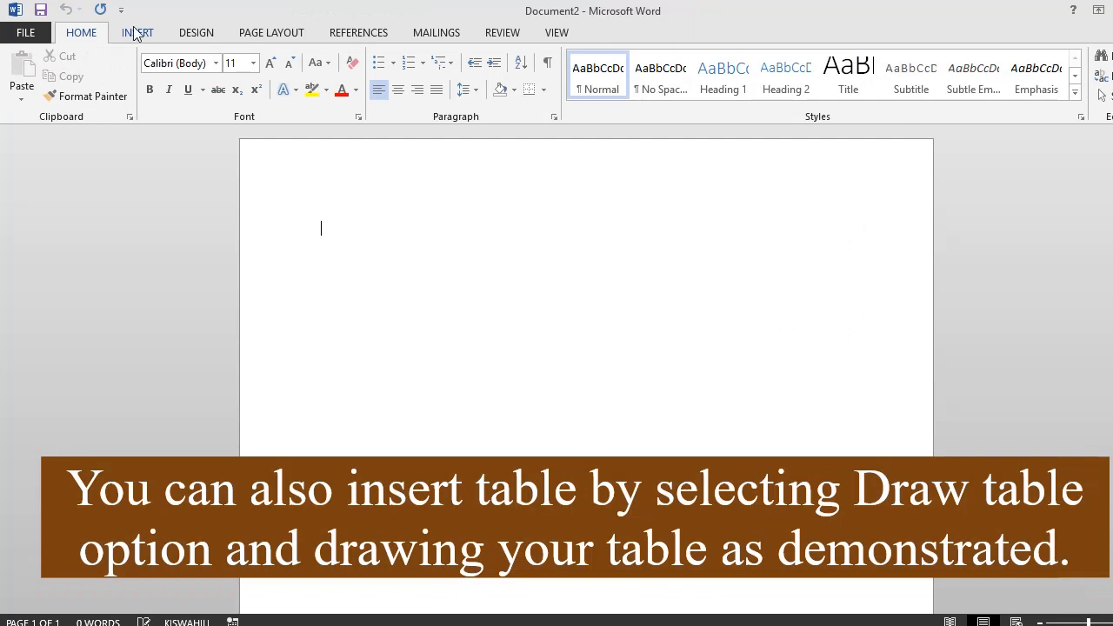
- Draw a table outline about 6.44" wide and 1.72" high at the start of the blank document
{"action": "left_click", "coordinate": [137, 32]}
{"action": "left_click", "coordinate": [113, 83]}
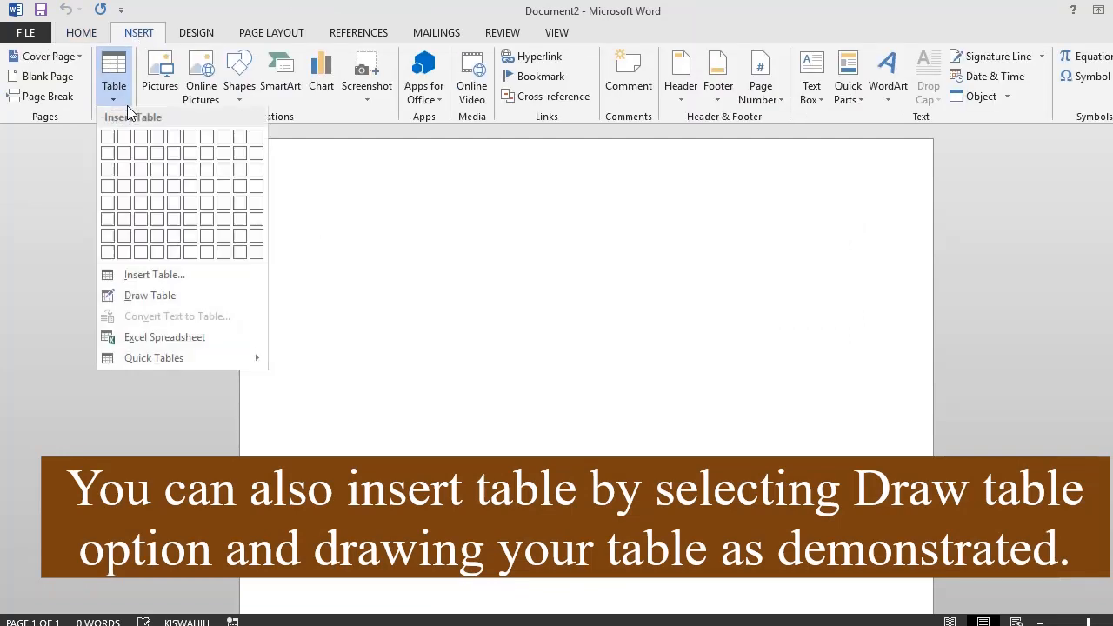
{"action": "left_click", "coordinate": [148, 297]}
{"action": "mouse_move", "coordinate": [321, 250]}
{"action": "left_mouse_down"}
{"action": "mouse_move", "coordinate": [704, 391]}
{"action": "mouse_move", "coordinate": [847, 391]}
{"action": "left_mouse_up"}
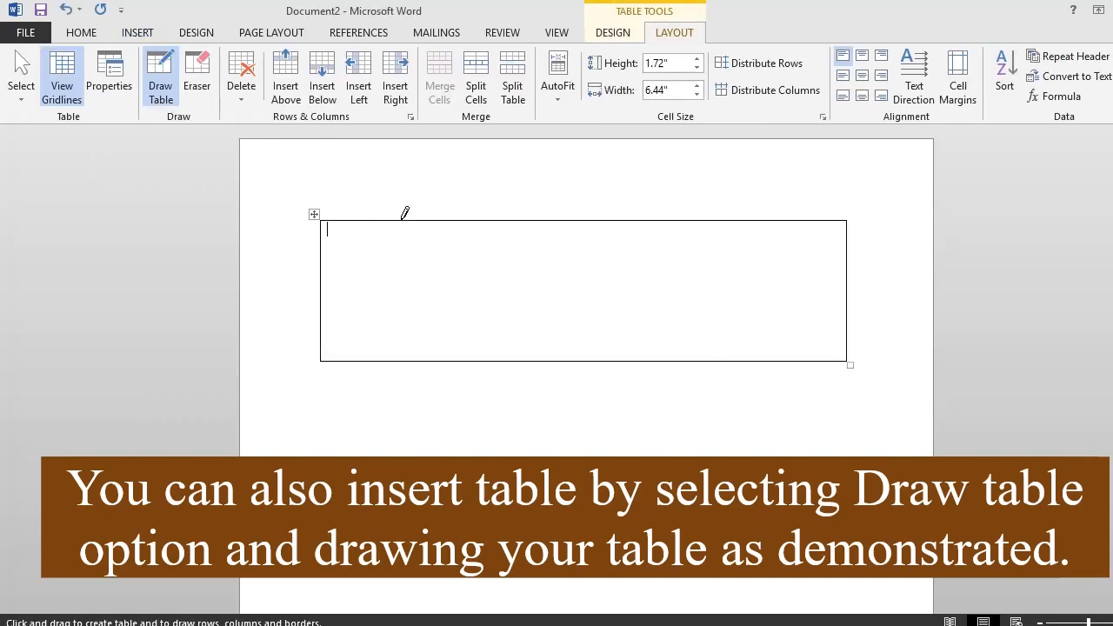
- Draw five vertical lines through the table outline to divide it into six columns
{"action": "left_click_drag", "start_coordinate": [402, 220], "coordinate": [403, 342]}
{"action": "left_click_drag", "start_coordinate": [491, 220], "coordinate": [493, 324]}
{"action": "left_click_drag", "start_coordinate": [594, 220], "coordinate": [599, 348]}
{"action": "left_click_drag", "start_coordinate": [670, 221], "coordinate": [662, 352]}
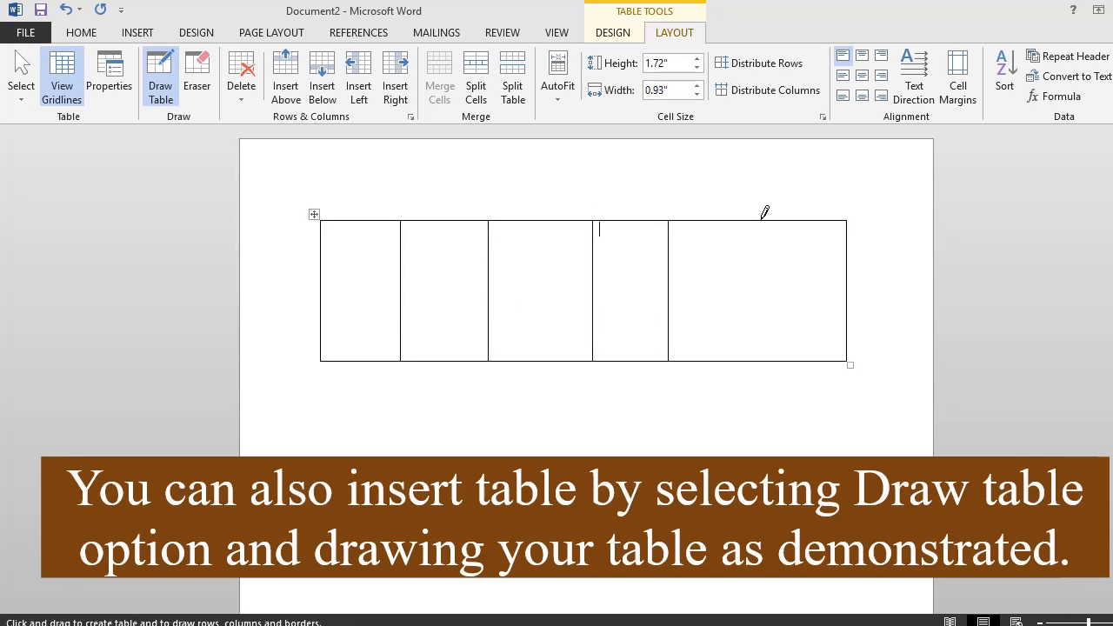
{"action": "mouse_move", "coordinate": [761, 220]}
{"action": "left_mouse_down"}
{"action": "mouse_move", "coordinate": [749, 308]}
{"action": "mouse_move", "coordinate": [758, 321]}
{"action": "left_mouse_up"}
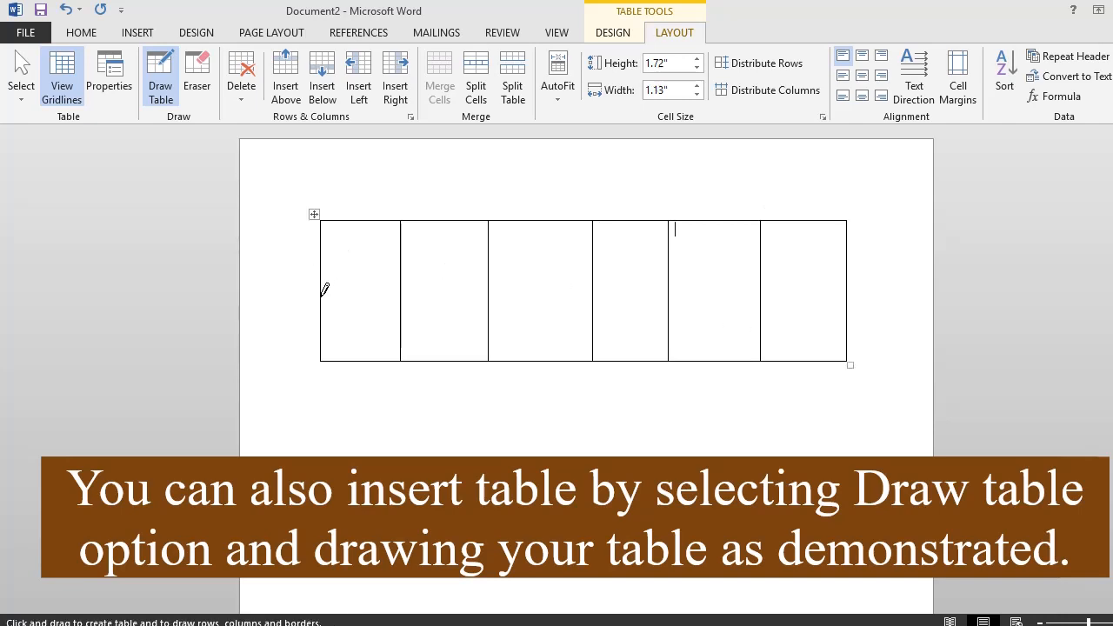
- Draw three horizontal lines across the drawn table to divide it into four rows
{"action": "left_click_drag", "start_coordinate": [324, 294], "coordinate": [826, 294]}
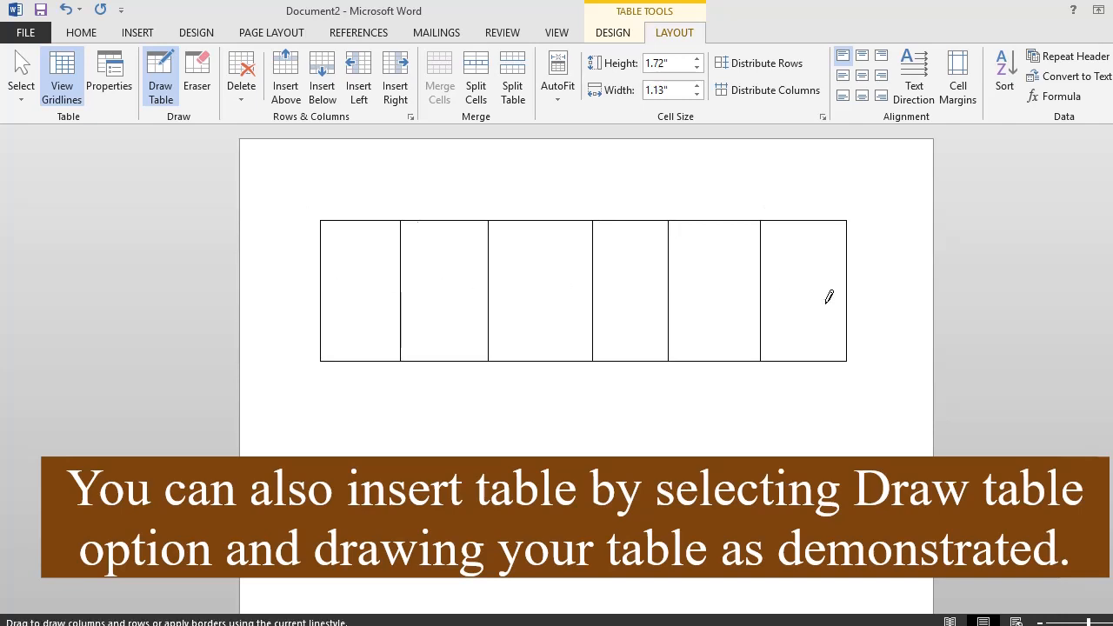
{"action": "left_click_drag", "start_coordinate": [320, 258], "coordinate": [803, 260]}
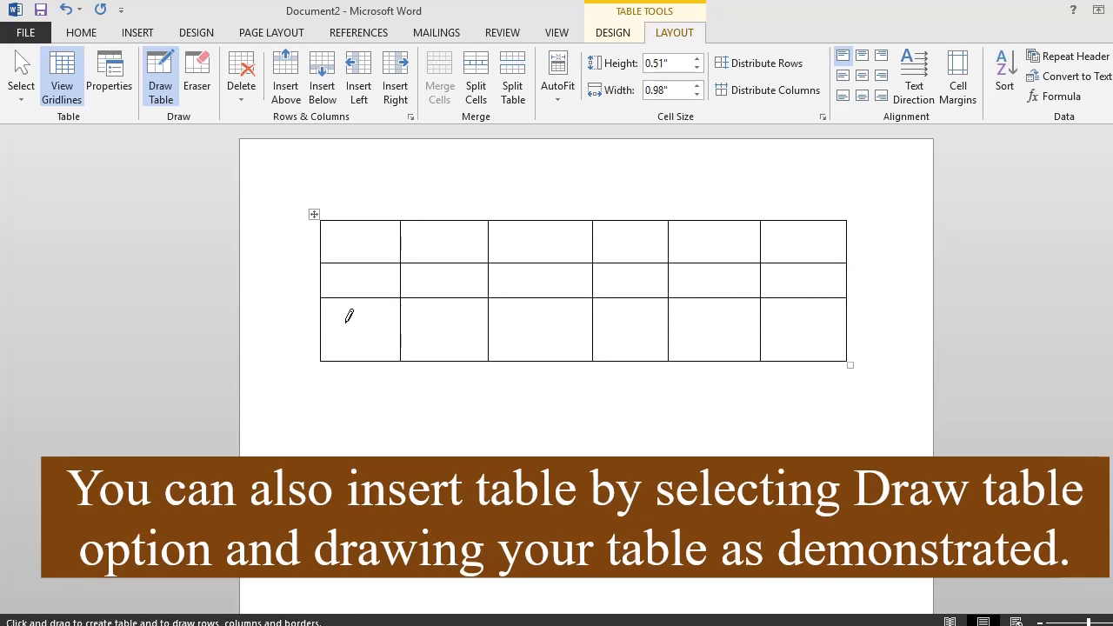
{"action": "left_click_drag", "start_coordinate": [323, 332], "coordinate": [821, 331]}
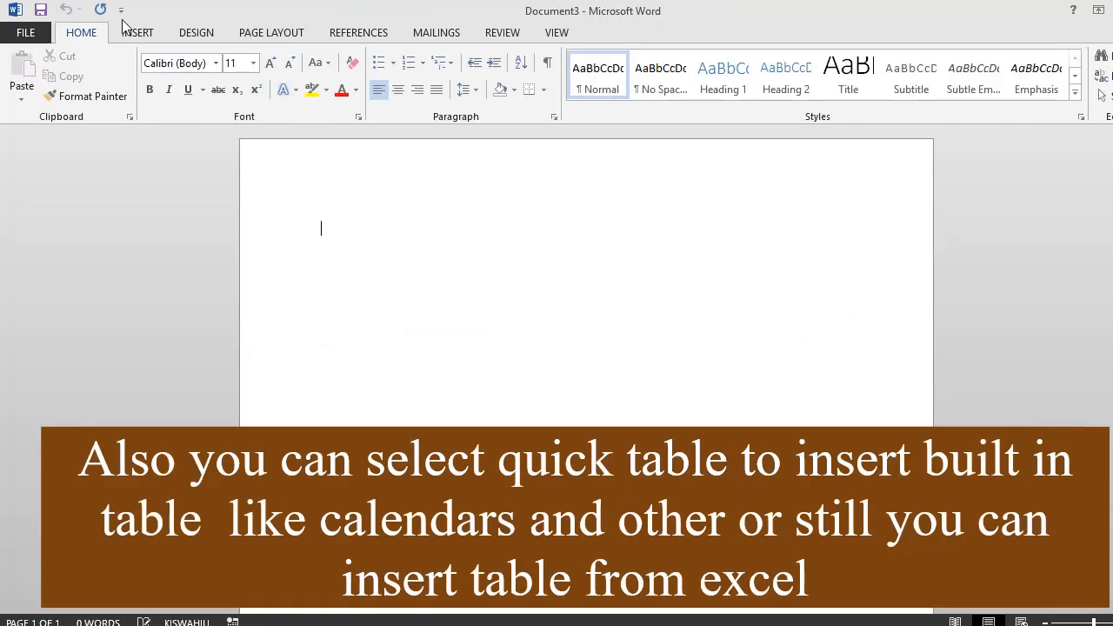
- Insert the built-in Calendar 2 quick table, showing the month of May, into the blank document
{"action": "left_click", "coordinate": [130, 32]}
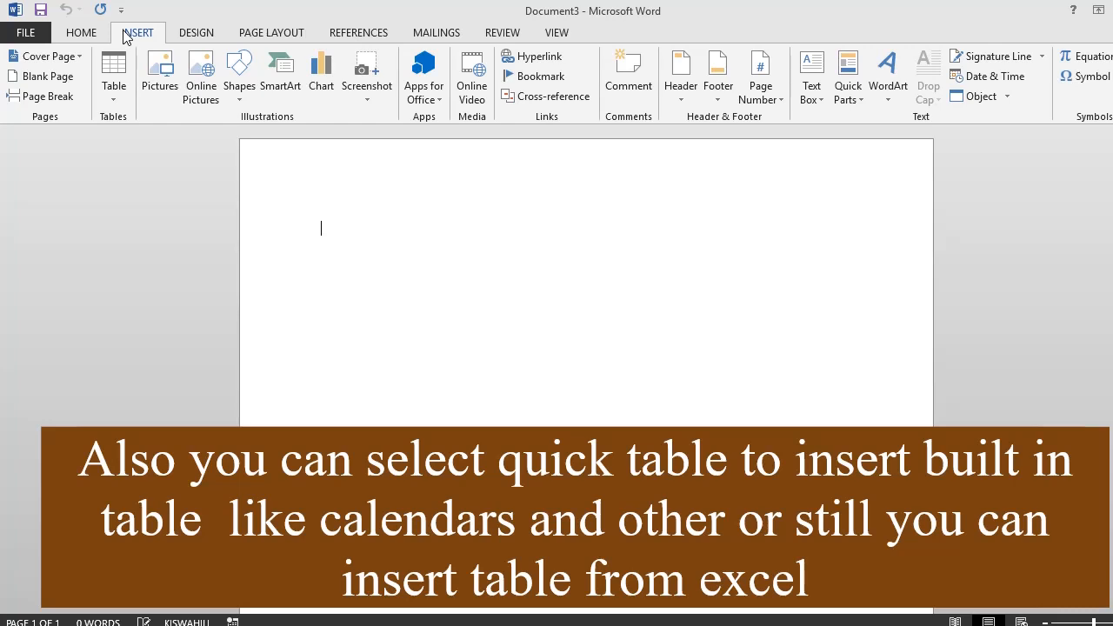
{"action": "left_click", "coordinate": [119, 106]}
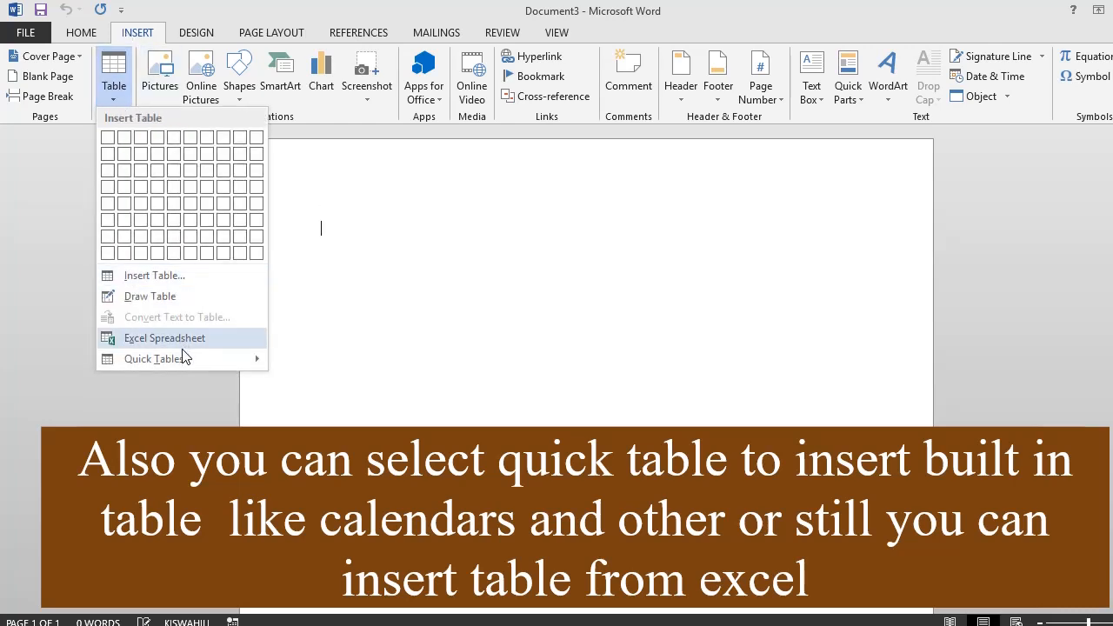
{"action": "mouse_move", "coordinate": [183, 361]}
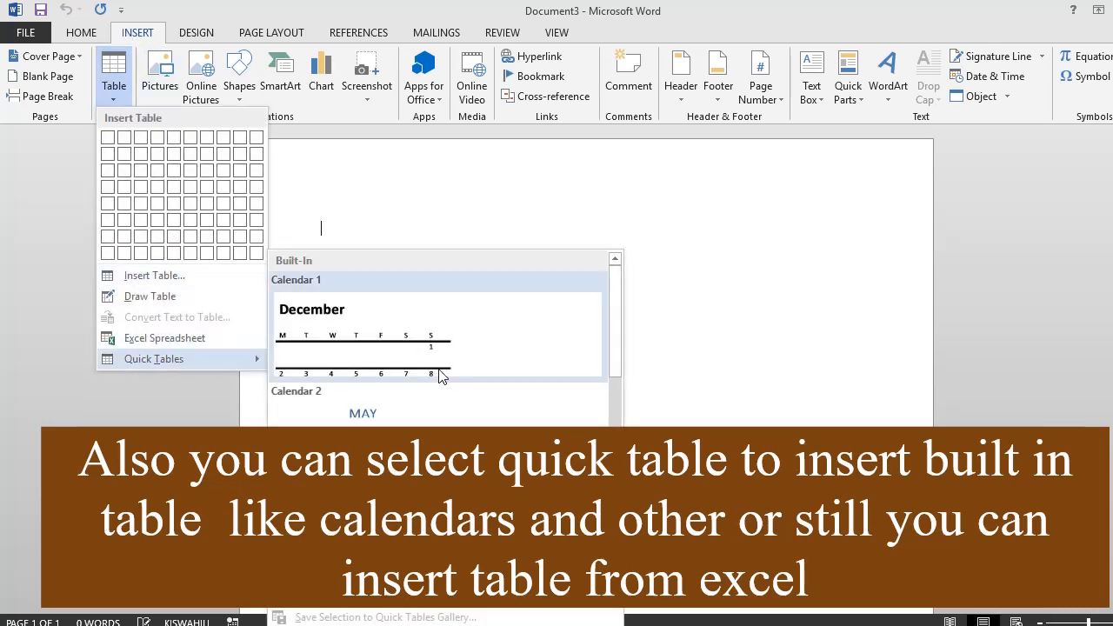
{"action": "scroll", "coordinate": [440, 380], "scroll_direction": "down", "scroll_amount": 5}
{"action": "scroll", "coordinate": [440, 374], "scroll_direction": "down", "scroll_amount": 3}
{"action": "left_click_drag", "start_coordinate": [615, 509], "coordinate": [608, 292]}
{"action": "left_click", "coordinate": [453, 409]}
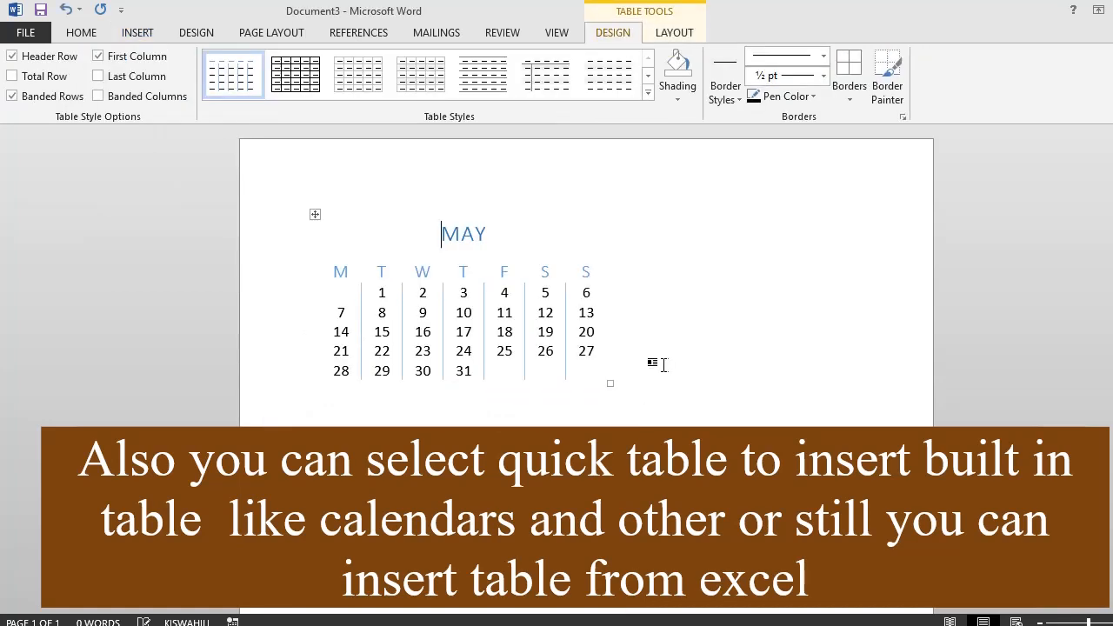
- Insert an Excel spreadsheet table into the document with the May calendar
{"action": "left_click", "coordinate": [138, 32]}
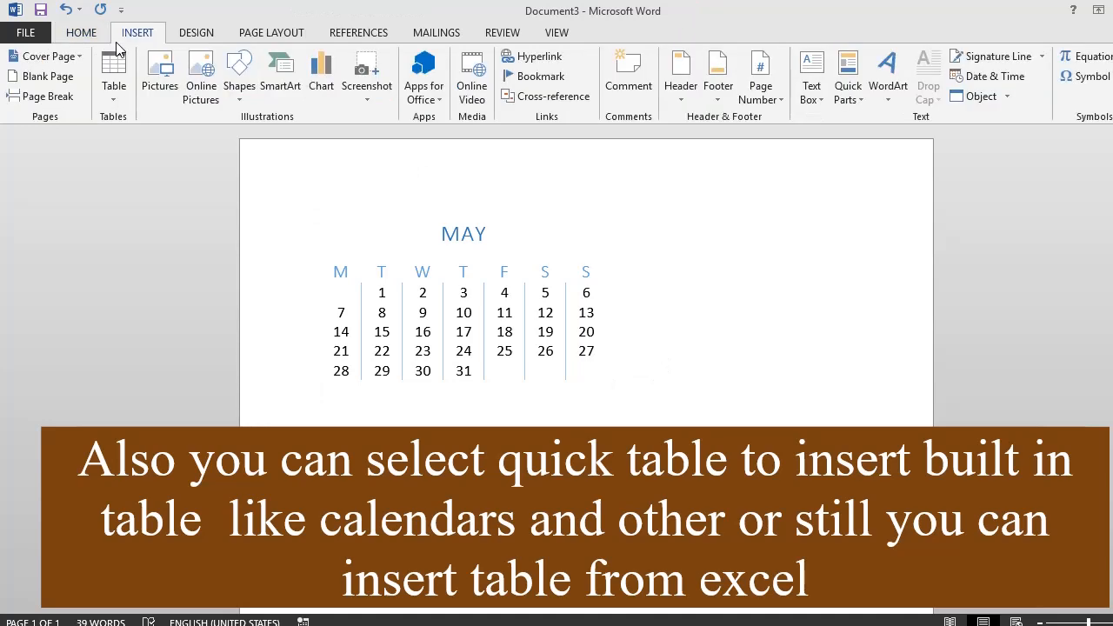
{"action": "left_click", "coordinate": [114, 77]}
{"action": "left_click", "coordinate": [165, 338]}
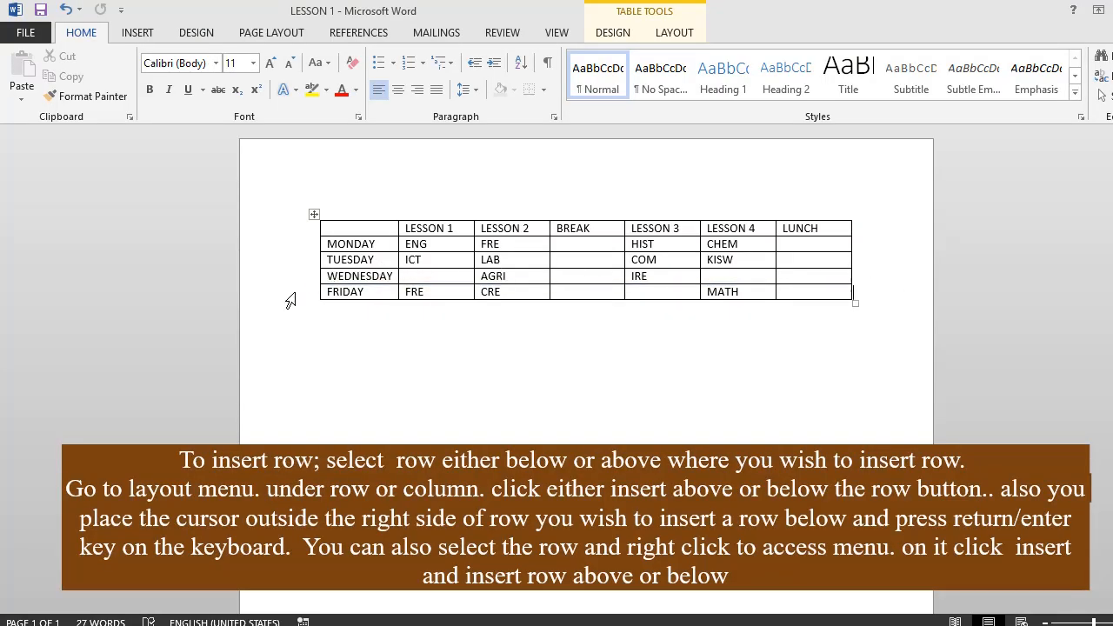
- Insert a blank row below the WEDNESDAY row and another below the FRIDAY row of the lesson timetable
{"action": "left_click", "coordinate": [282, 282]}
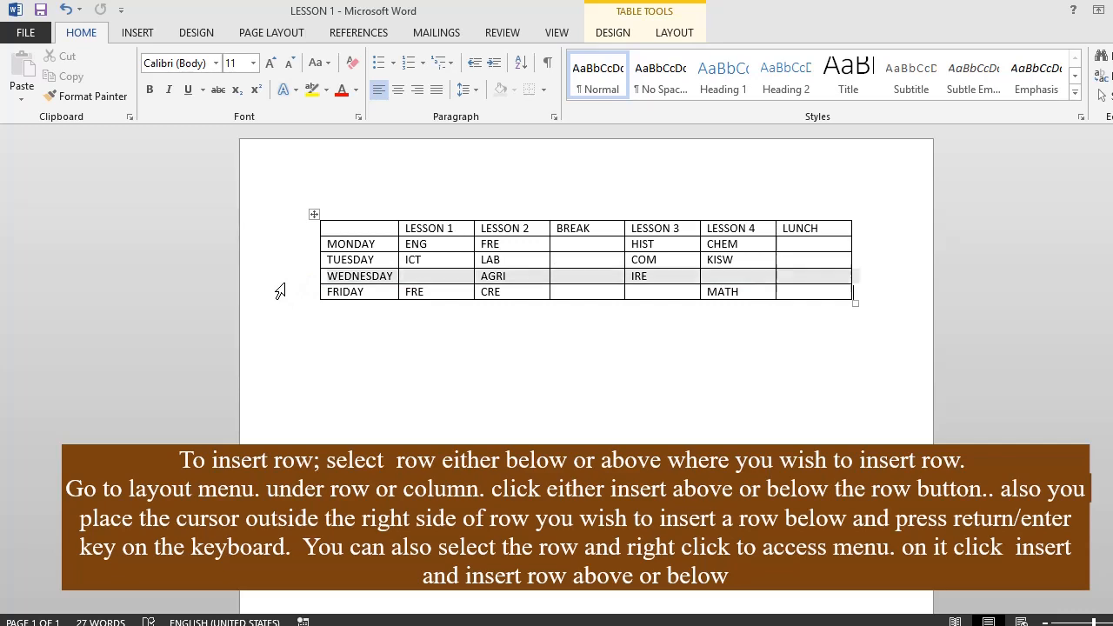
{"action": "left_click", "coordinate": [672, 33]}
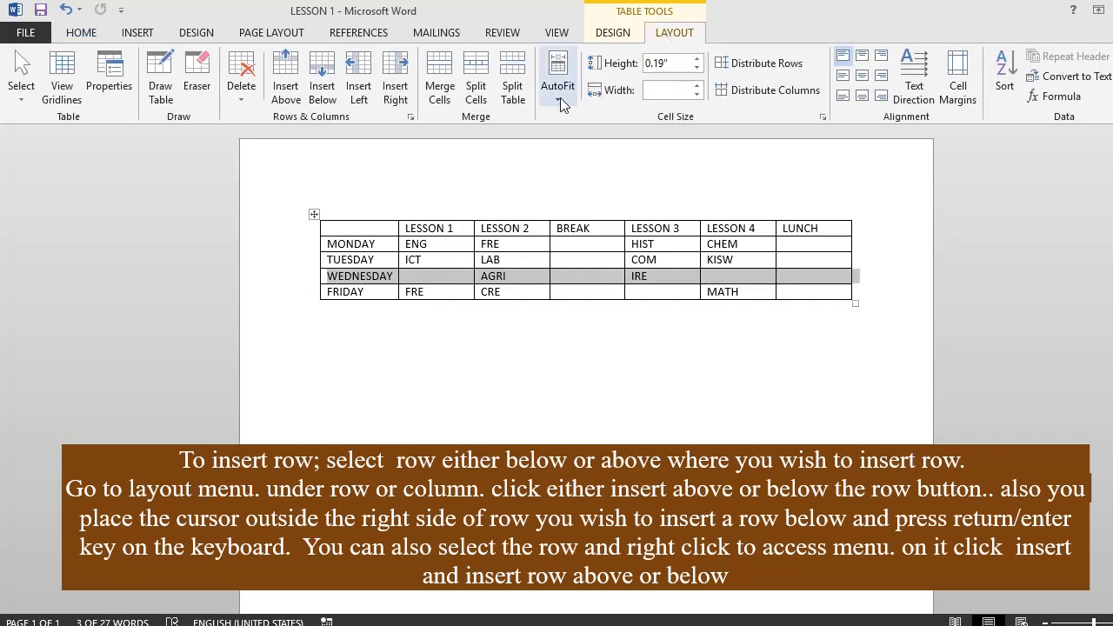
{"action": "left_click", "coordinate": [322, 91]}
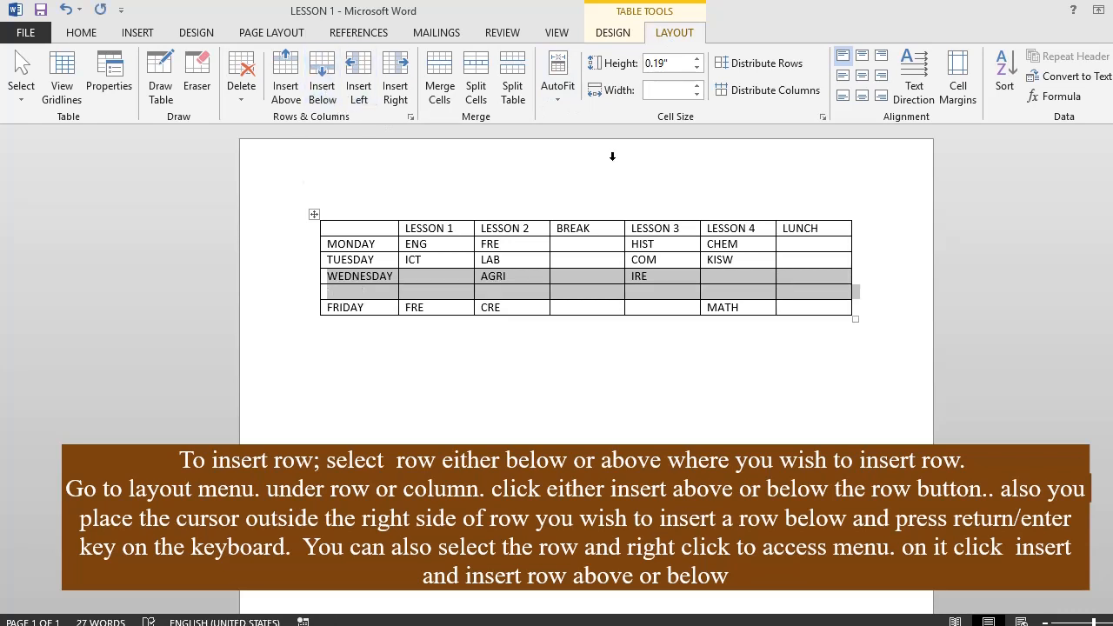
{"action": "left_click", "coordinate": [885, 322]}
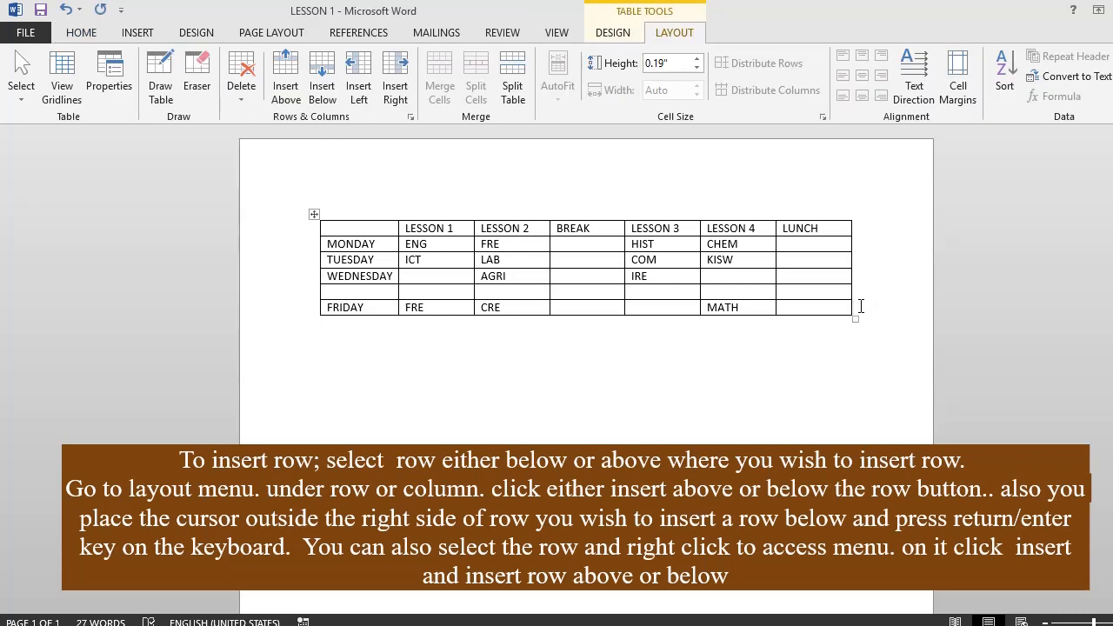
{"action": "key", "text": "Return"}
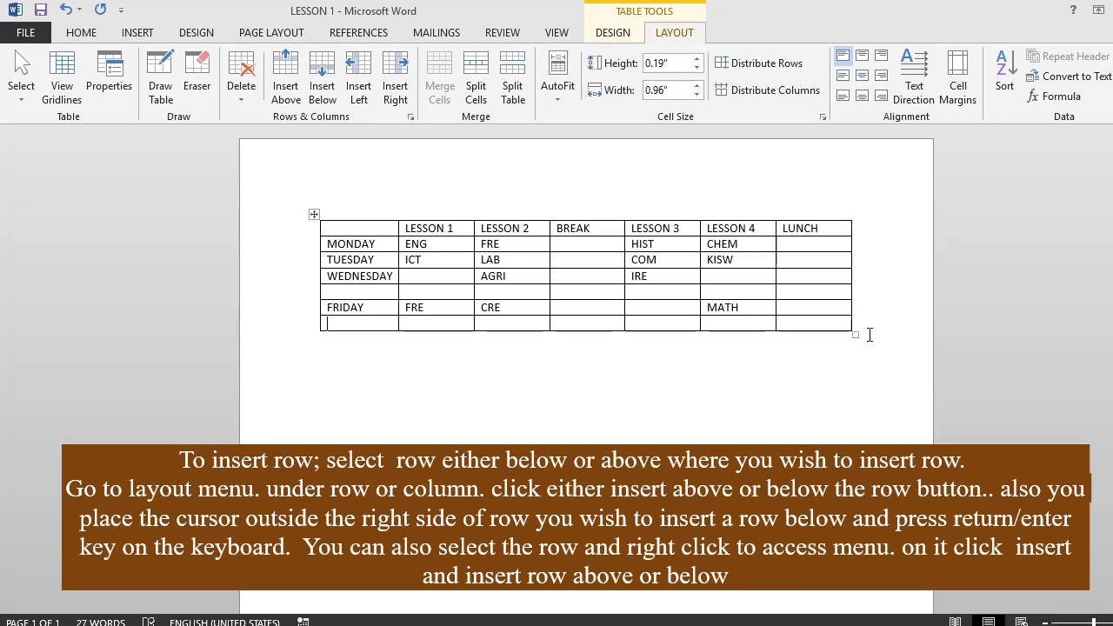
- Select the blank row below WEDNESDAY and look at the insert options available for it
{"action": "left_click", "coordinate": [293, 294]}
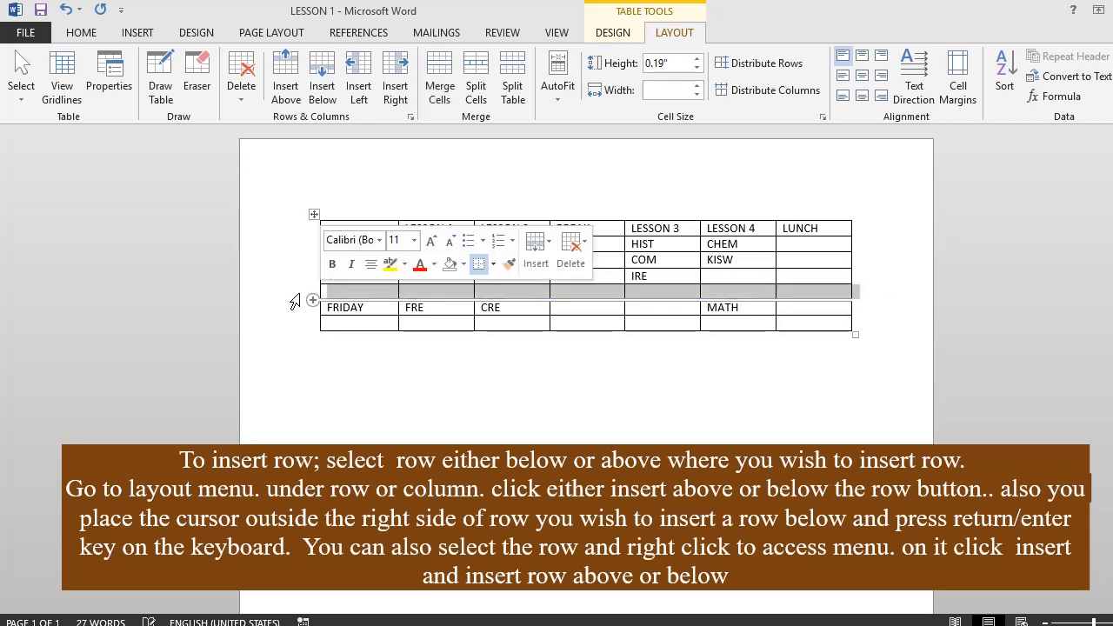
{"action": "right_click", "coordinate": [849, 294]}
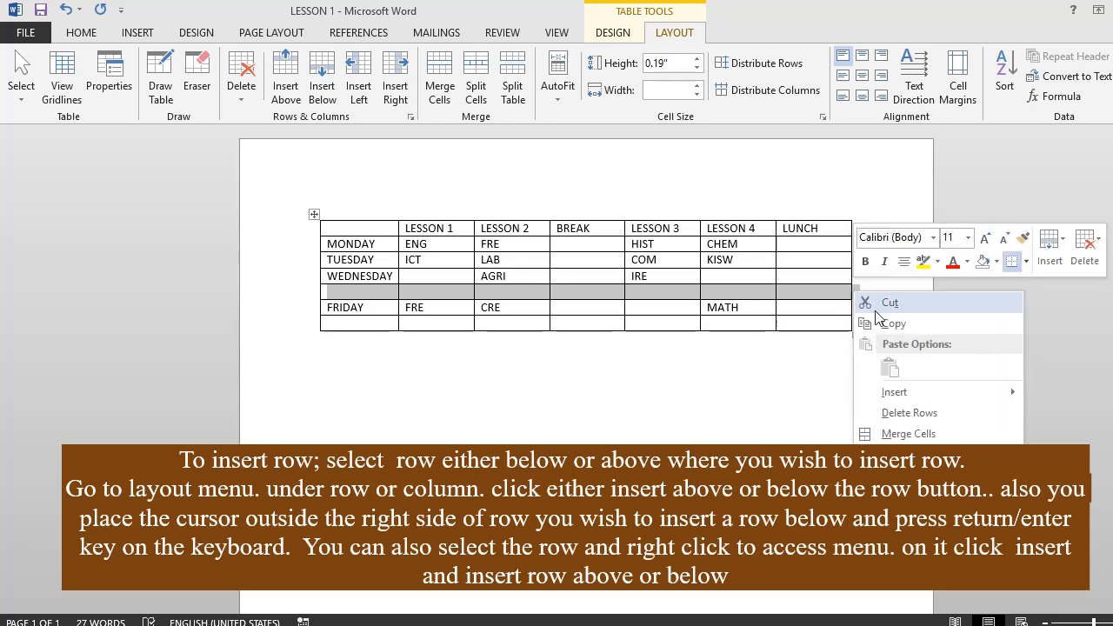
{"action": "mouse_move", "coordinate": [909, 394]}
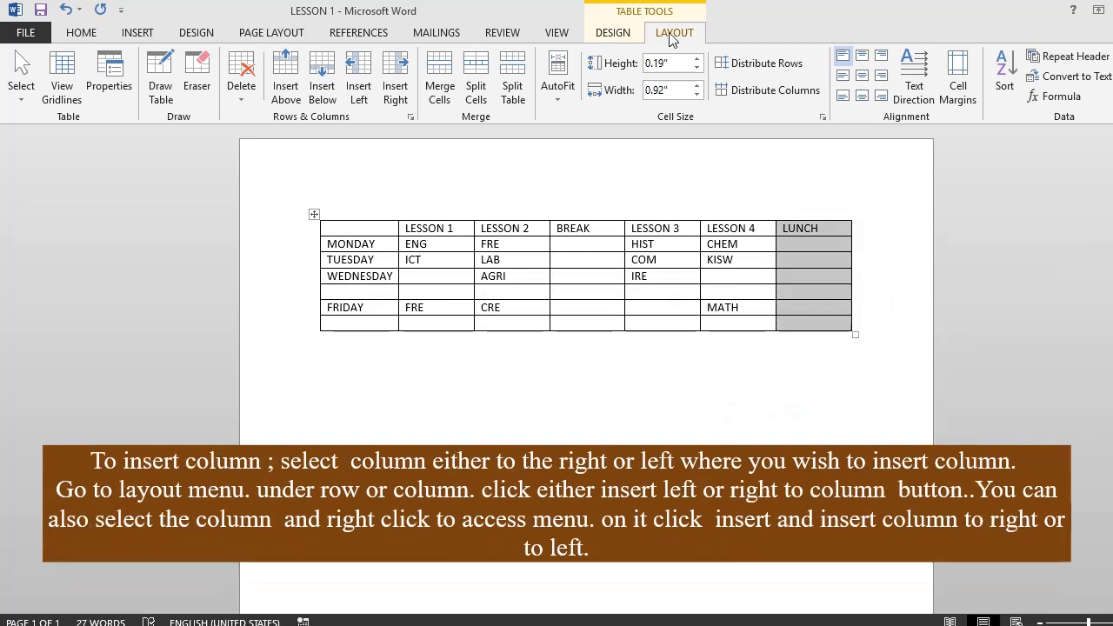
- Insert a blank column to the left of the LUNCH column and another to the right of LESSON 3 in the timetable
{"action": "left_click", "coordinate": [819, 229]}
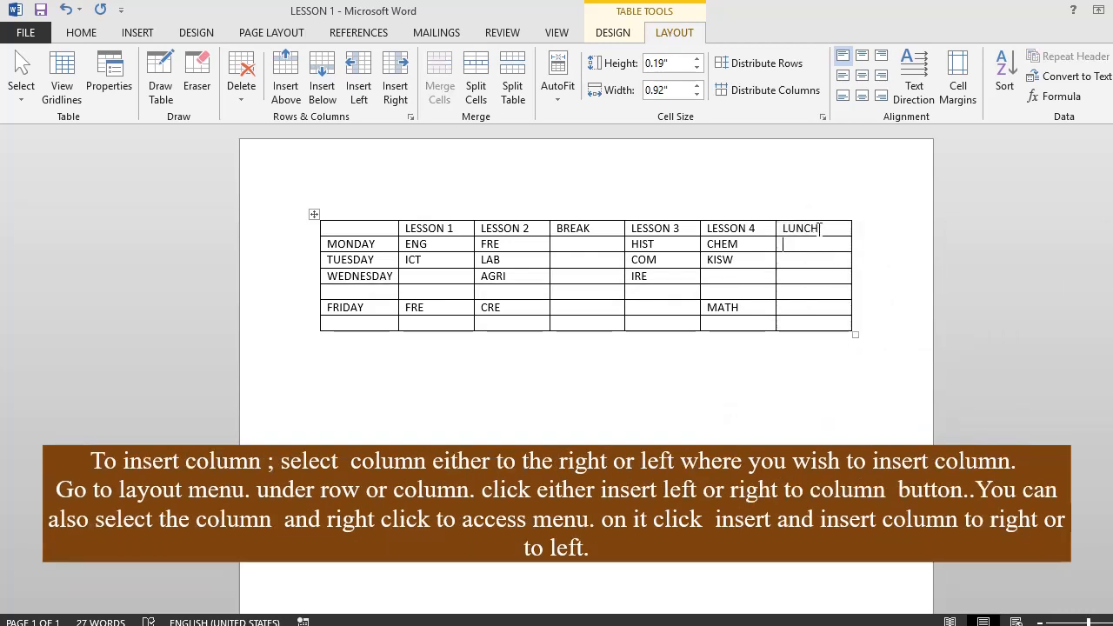
{"action": "left_click_drag", "start_coordinate": [800, 227], "coordinate": [814, 321]}
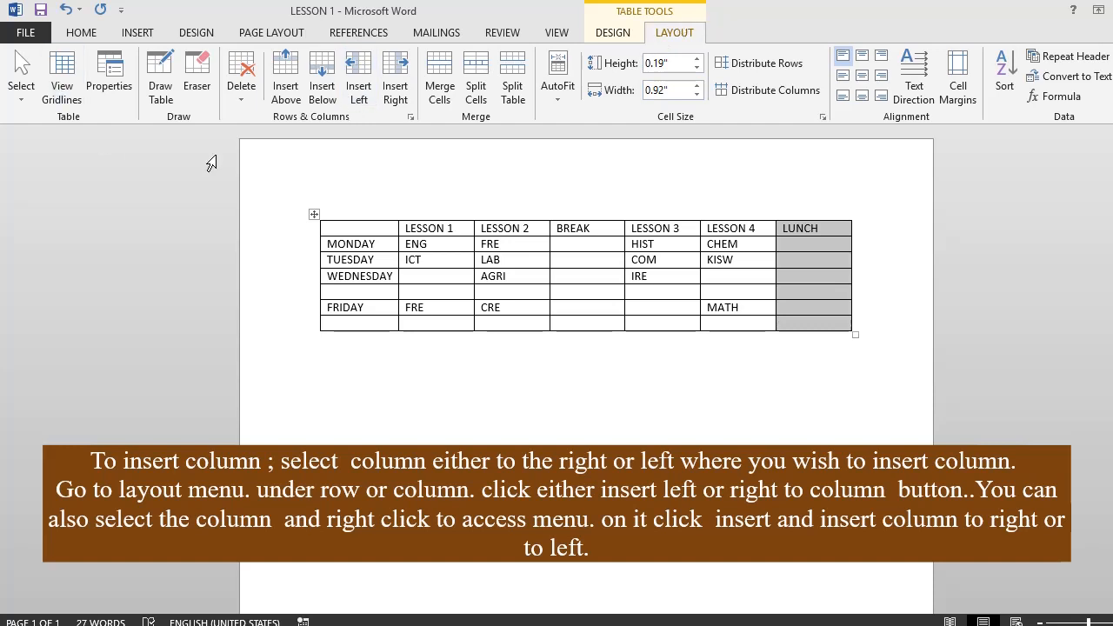
{"action": "left_click", "coordinate": [362, 103]}
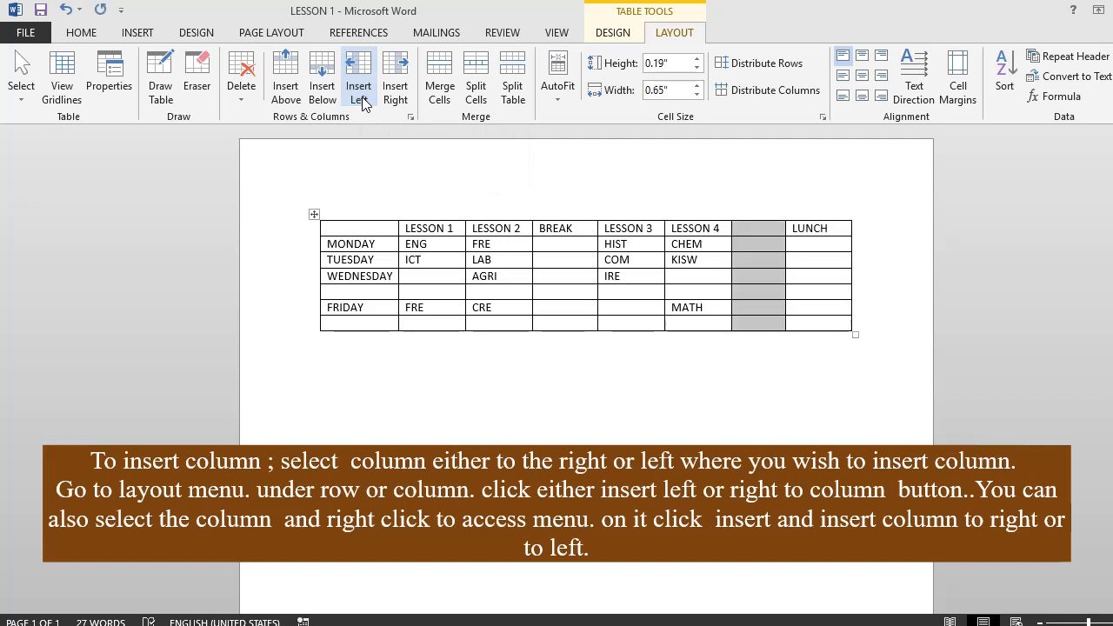
{"action": "left_click", "coordinate": [638, 220]}
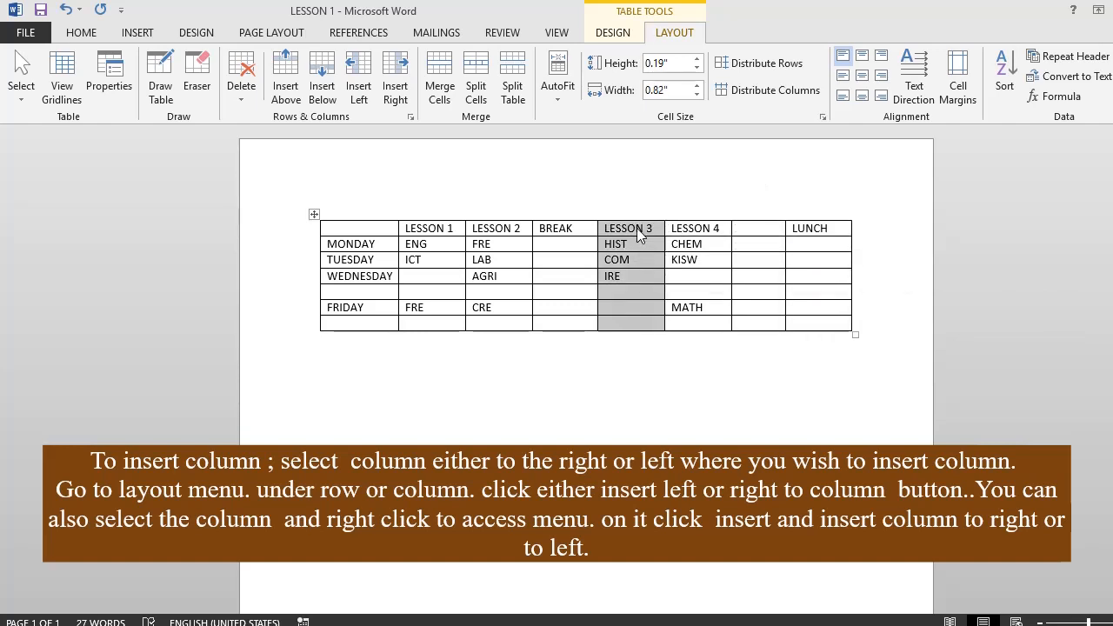
{"action": "right_click", "coordinate": [640, 233]}
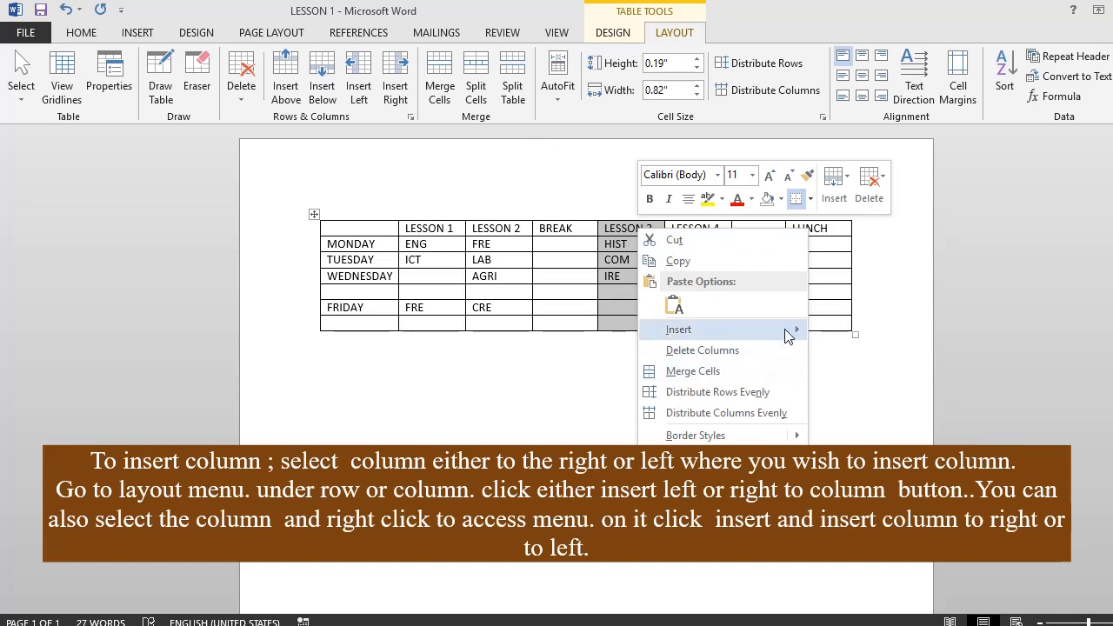
{"action": "mouse_move", "coordinate": [787, 330]}
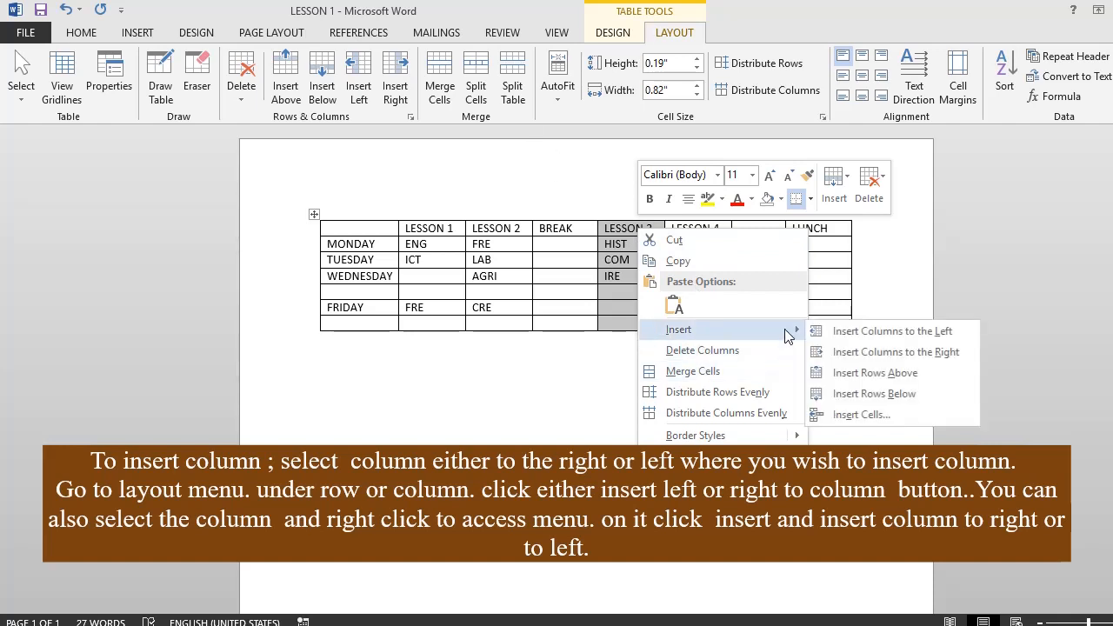
{"action": "left_click", "coordinate": [900, 355]}
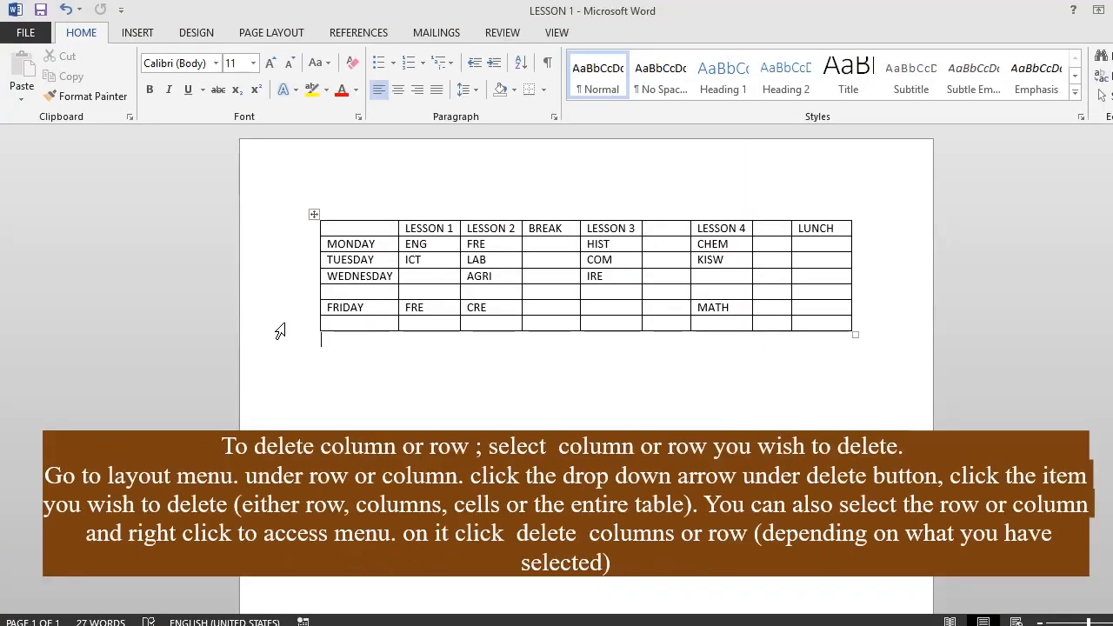
- Delete the blank row below FRIDAY and the blank row below WEDNESDAY from the lesson timetable
{"action": "left_click", "coordinate": [277, 325]}
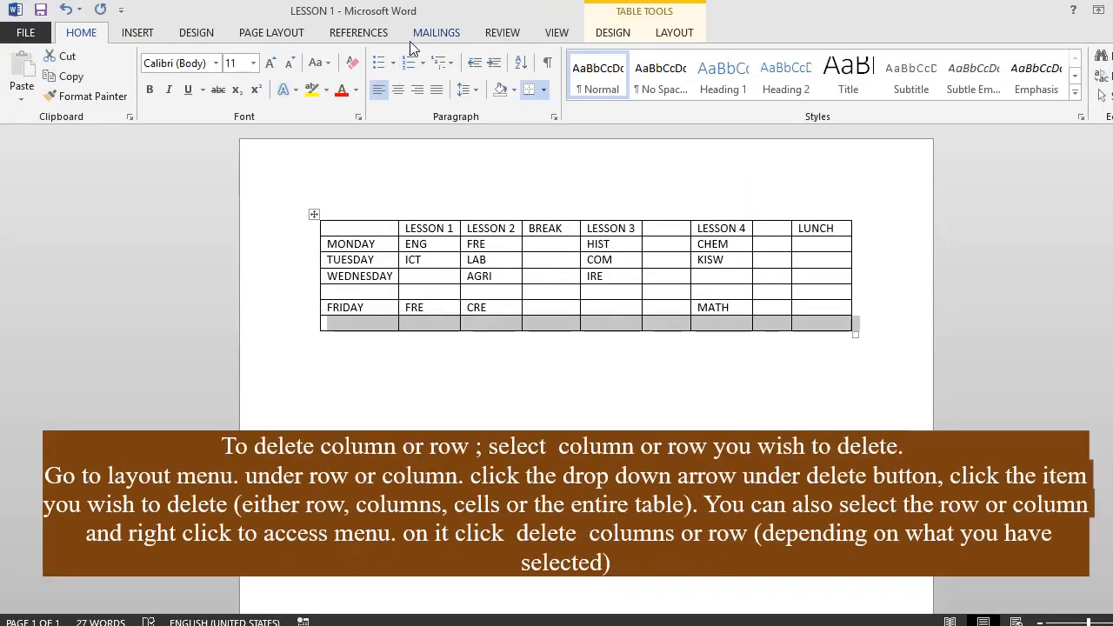
{"action": "left_click", "coordinate": [674, 32]}
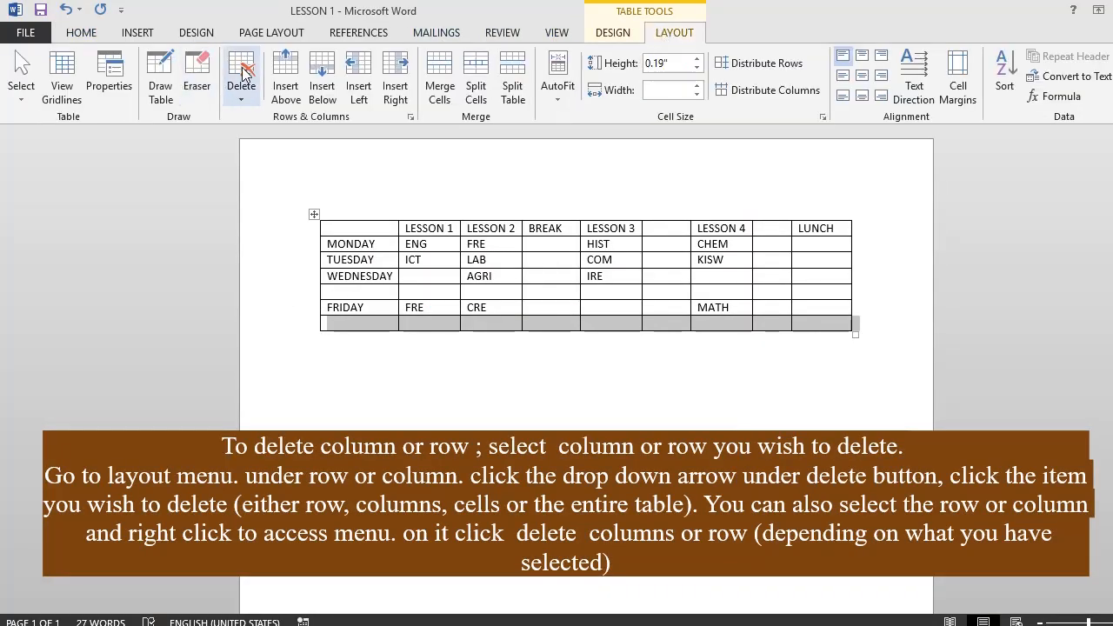
{"action": "left_click", "coordinate": [242, 101]}
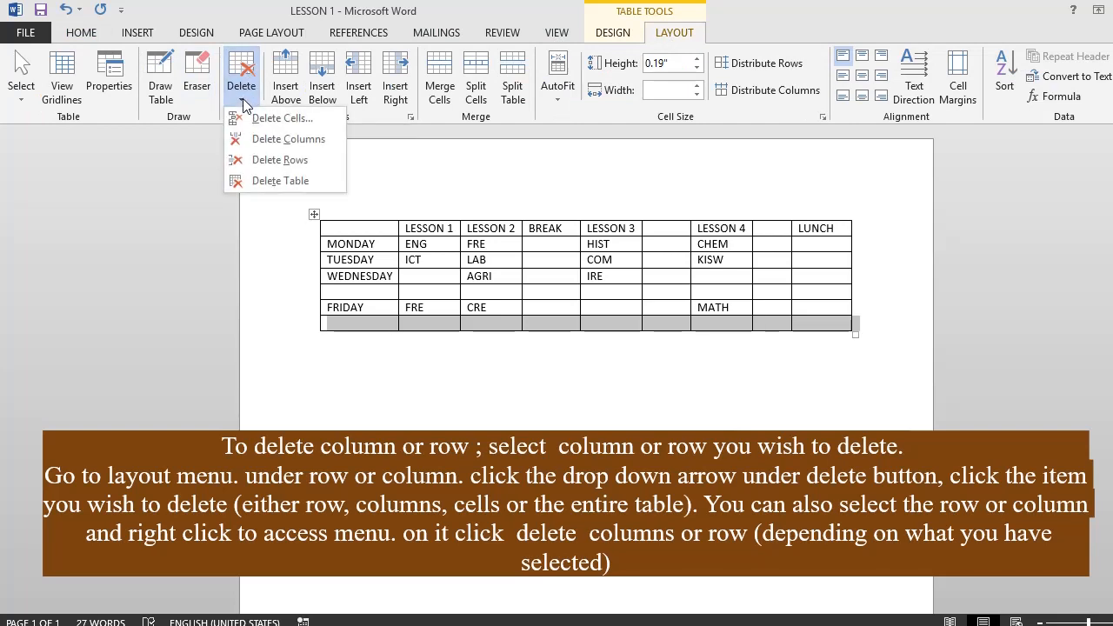
{"action": "left_click", "coordinate": [267, 163]}
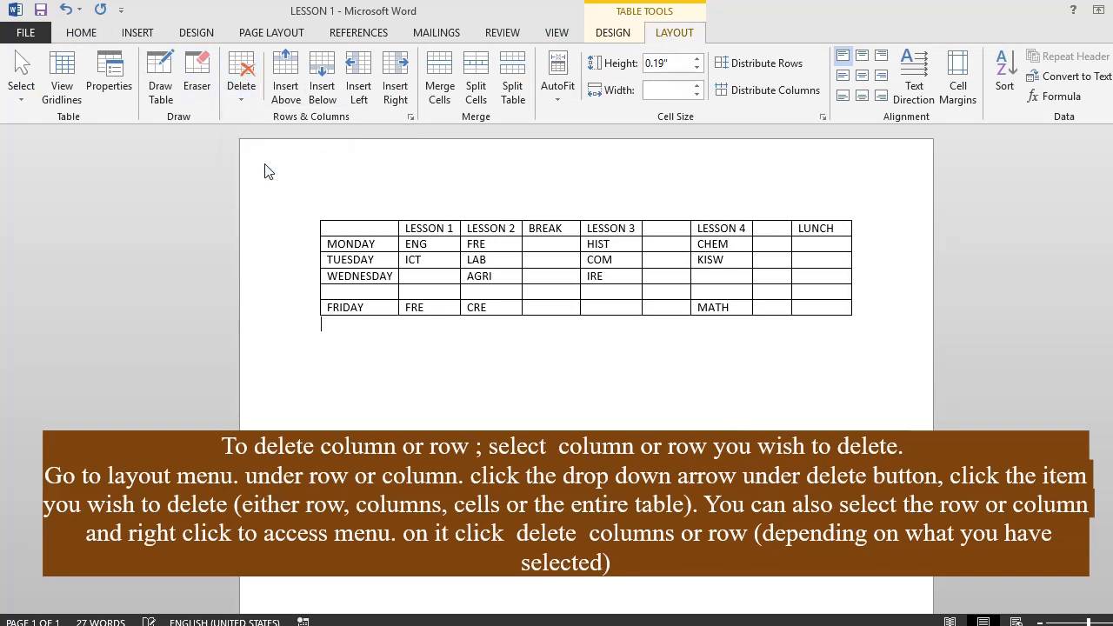
{"action": "left_click", "coordinate": [296, 293]}
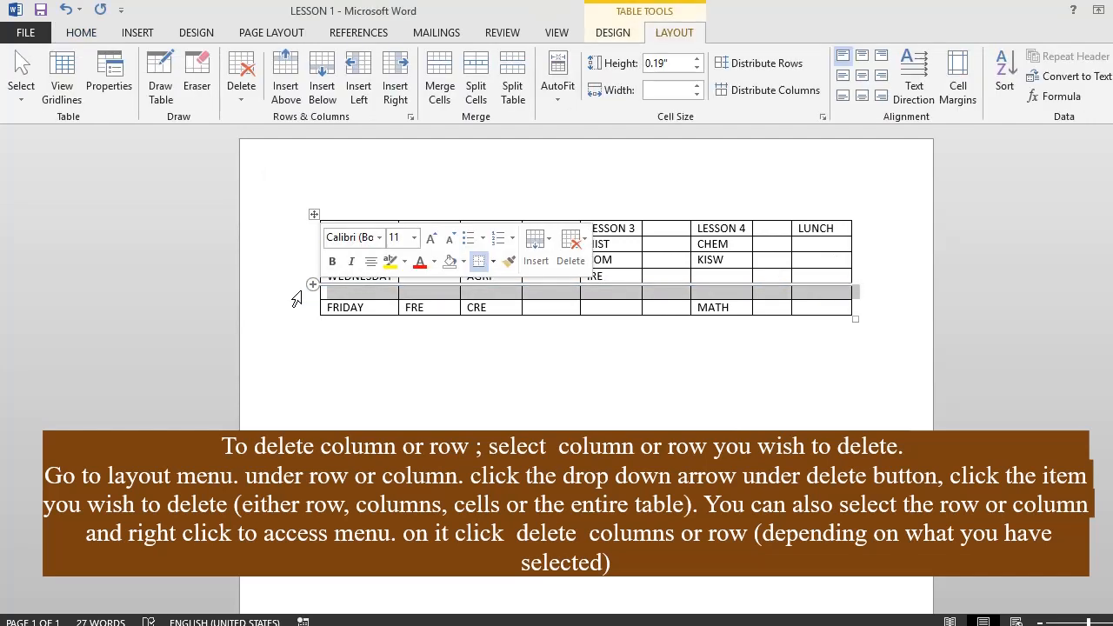
{"action": "right_click", "coordinate": [833, 302]}
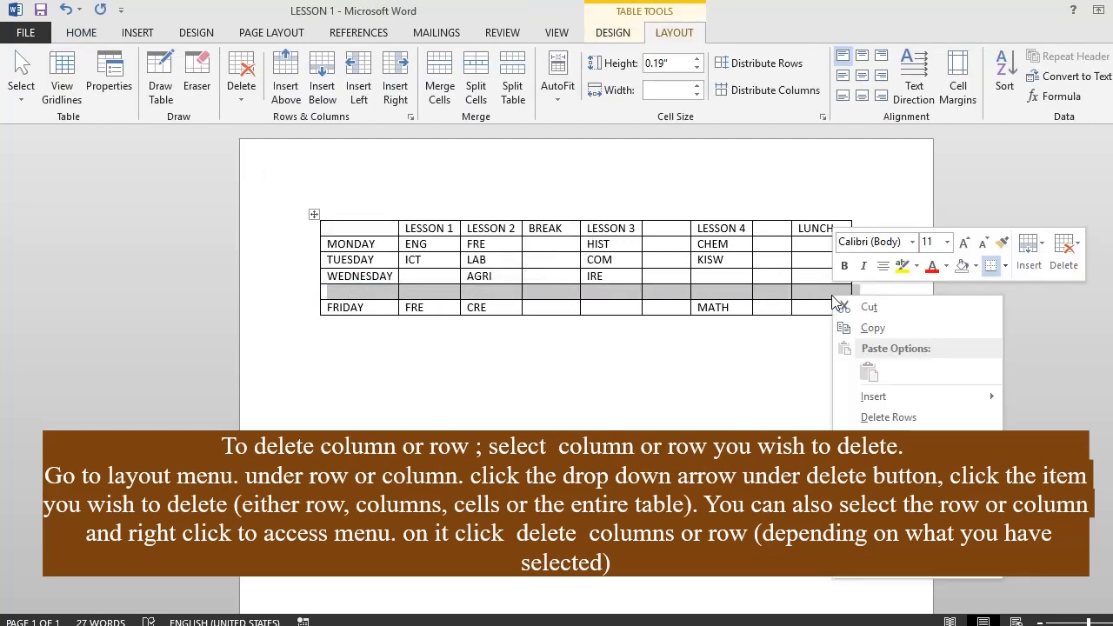
{"action": "left_click", "coordinate": [903, 419]}
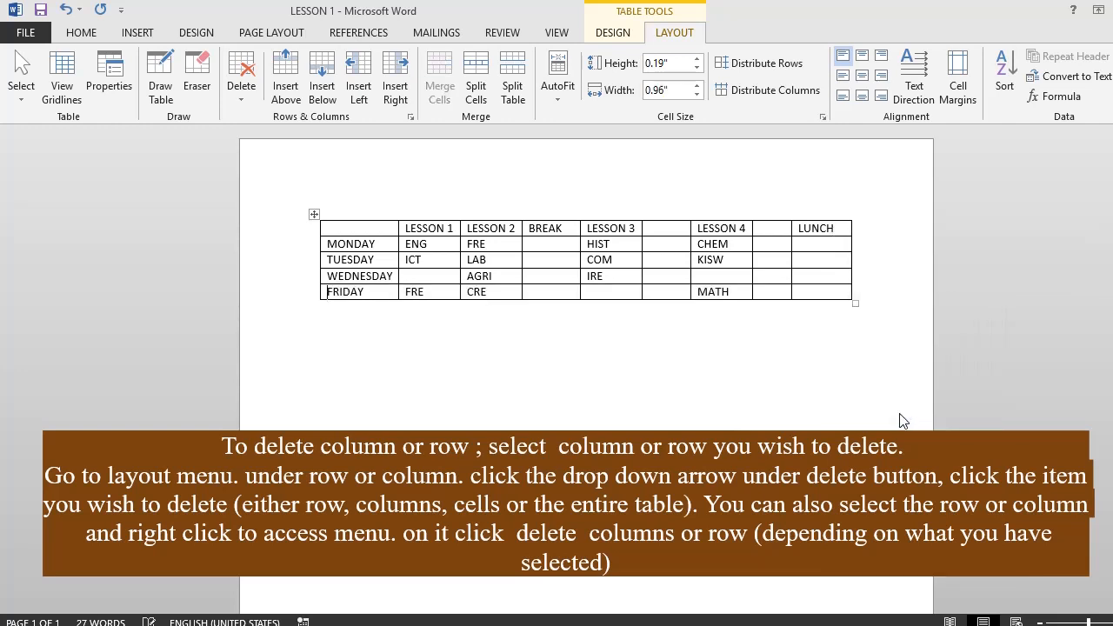
- Delete the blank column between LESSON 4 and LUNCH and the one between LESSON 3 and LESSON 4
{"action": "left_click", "coordinate": [773, 217]}
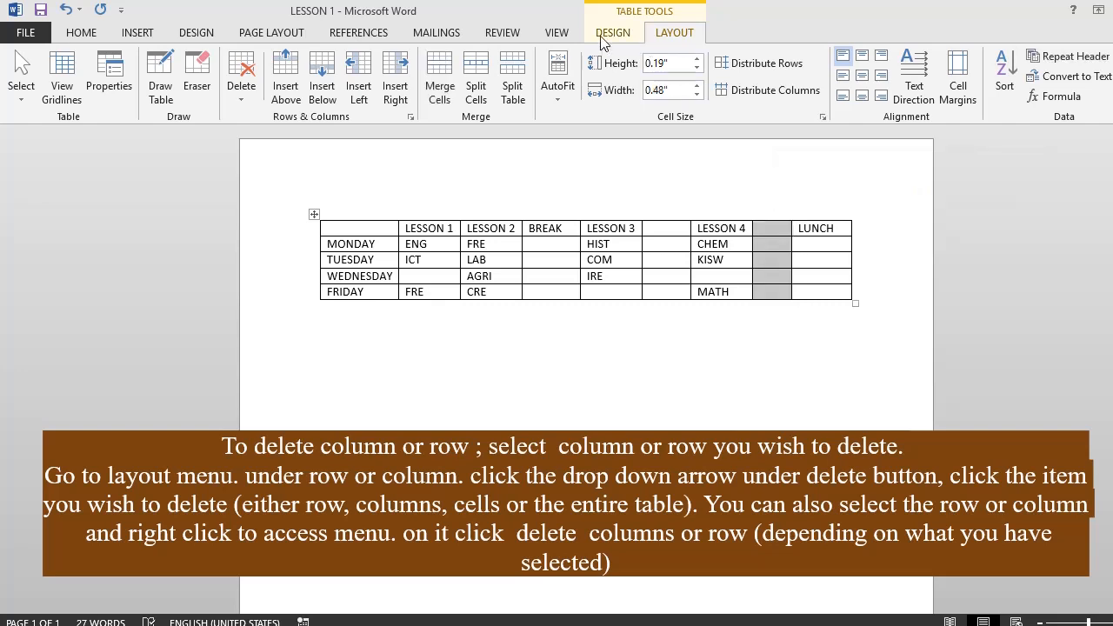
{"action": "left_click", "coordinate": [241, 97]}
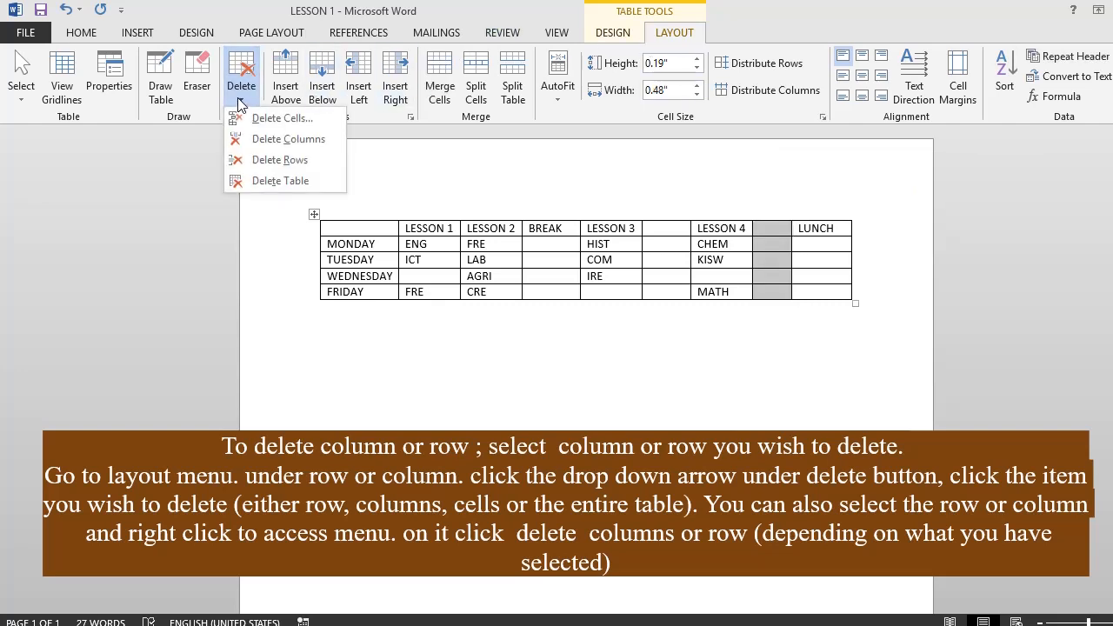
{"action": "left_click", "coordinate": [255, 139]}
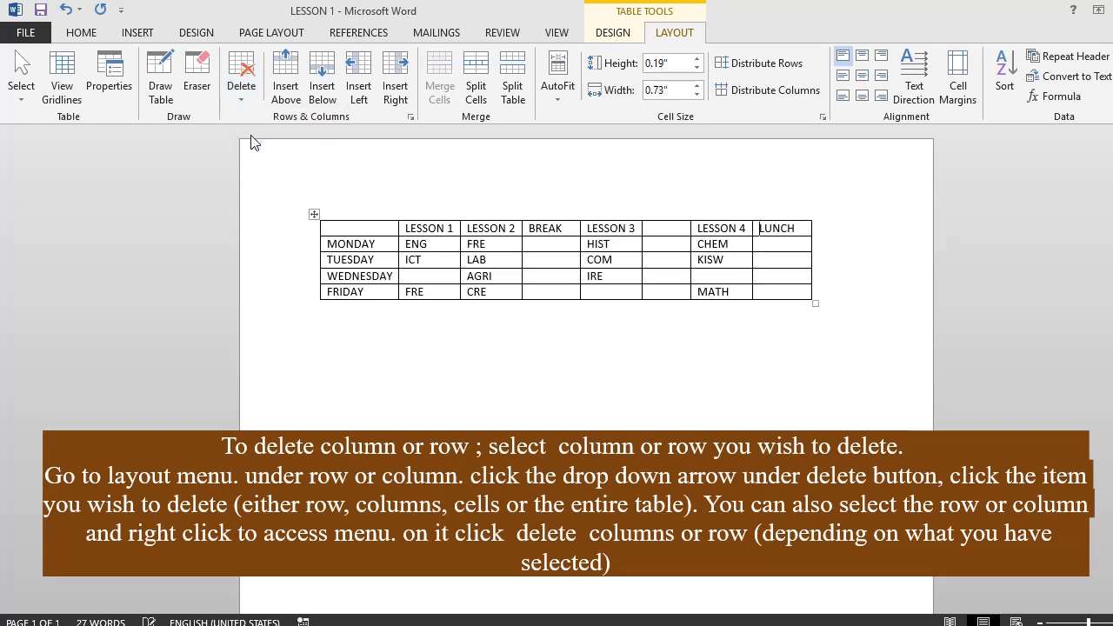
{"action": "left_click", "coordinate": [670, 214]}
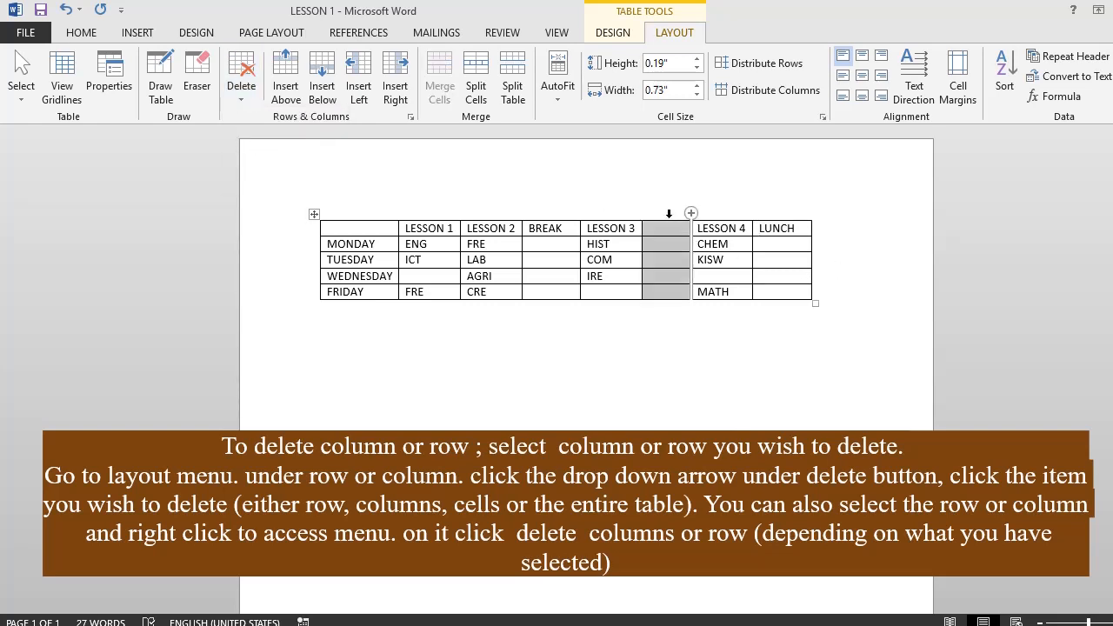
{"action": "right_click", "coordinate": [664, 267]}
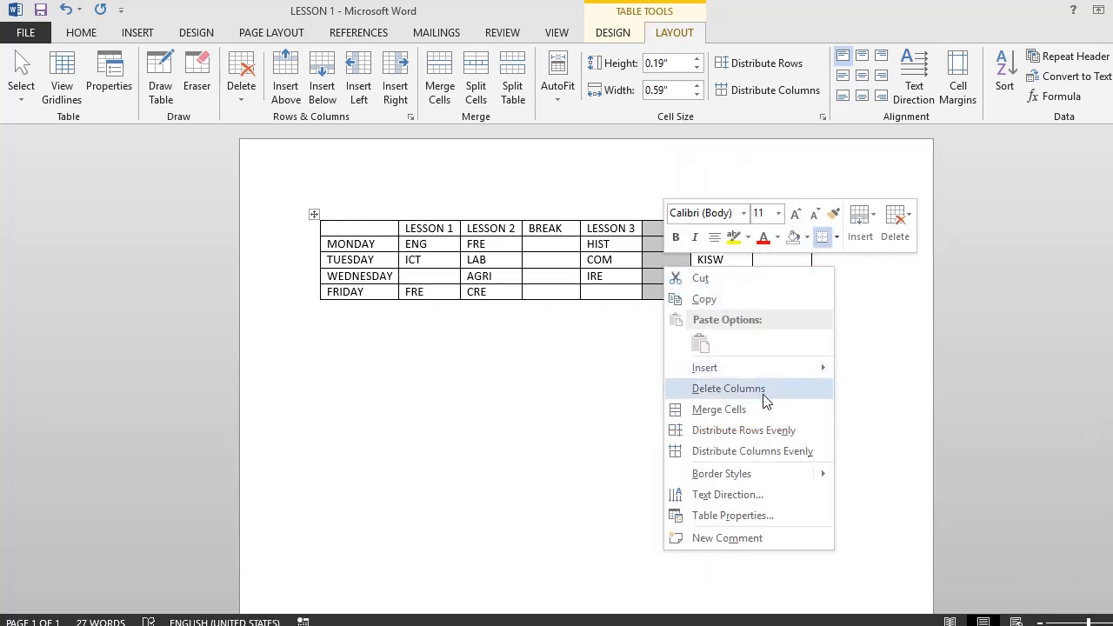
{"action": "left_click", "coordinate": [728, 388]}
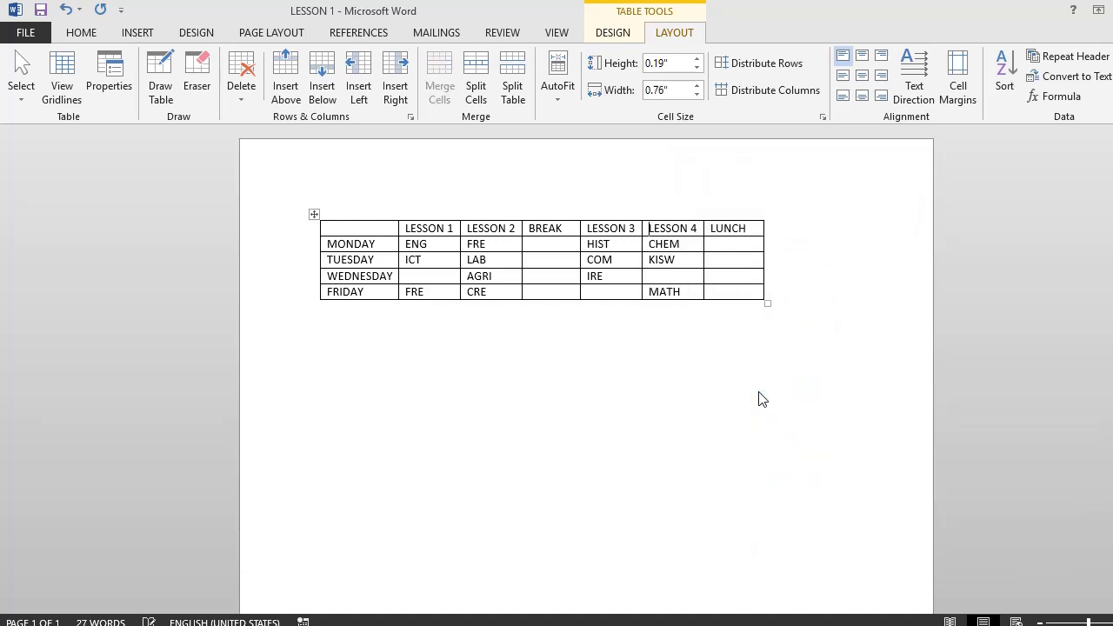